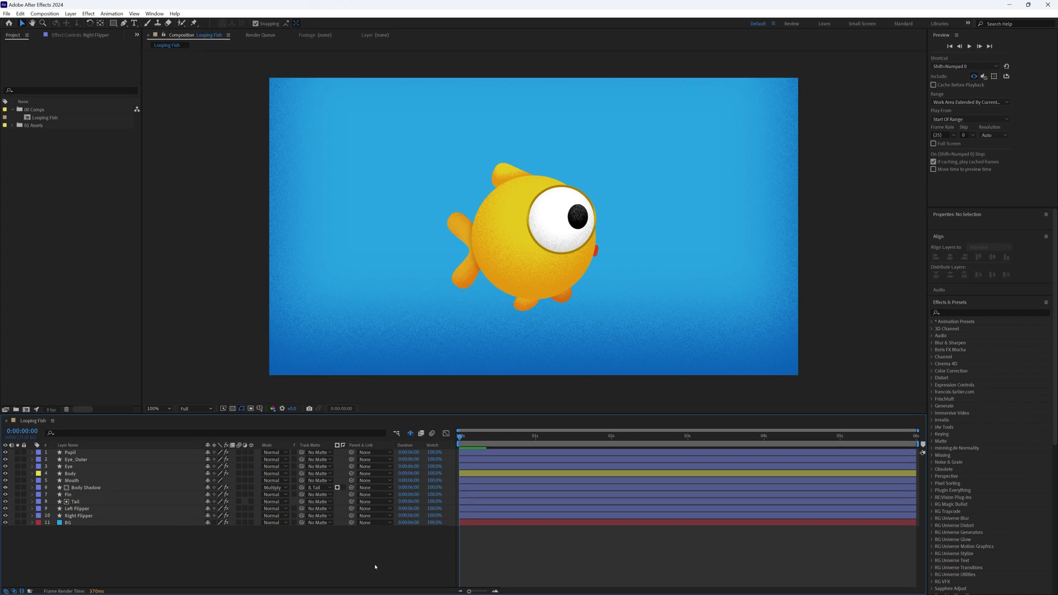
Parent all fish part layers to Body and move the fish to the comp centre (960, 540)
{"action": "left_click_drag", "start_coordinate": [309, 518], "coordinate": [288, 417]}
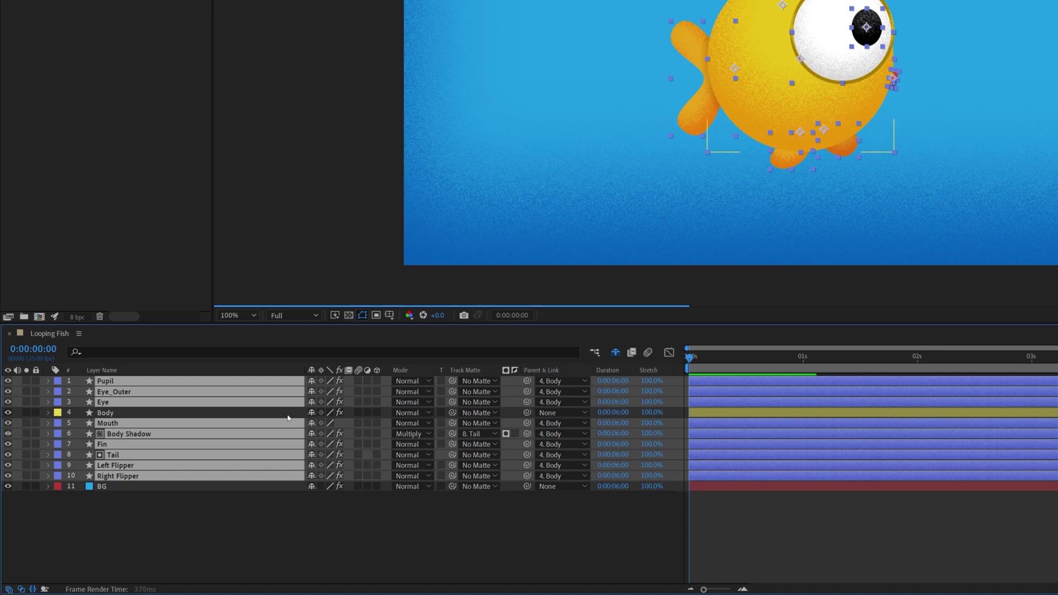
{"action": "left_click", "coordinate": [288, 417]}
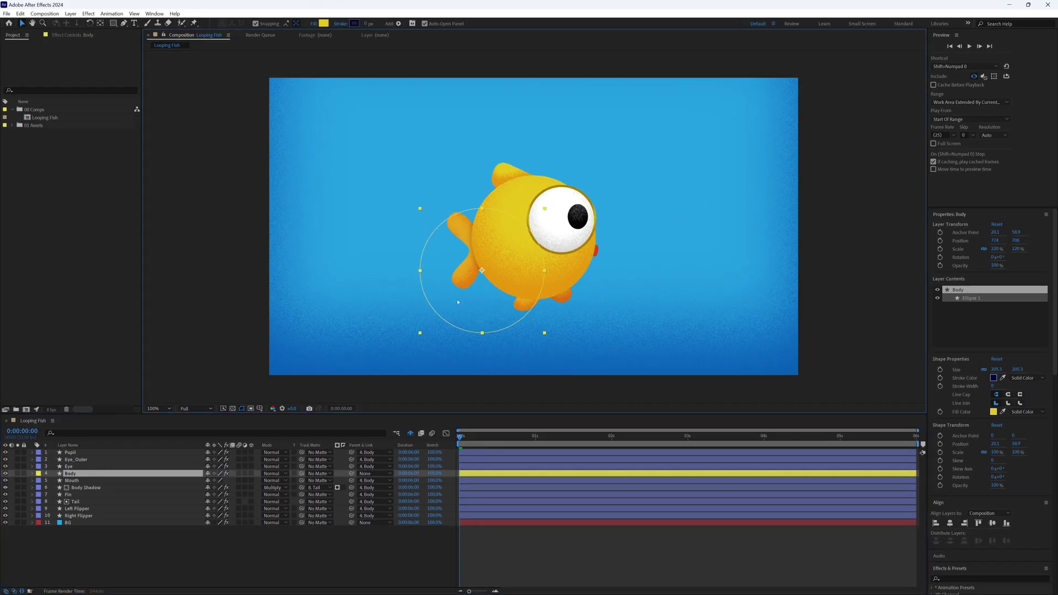
{"action": "left_click_drag", "start_coordinate": [459, 301], "coordinate": [569, 232]}
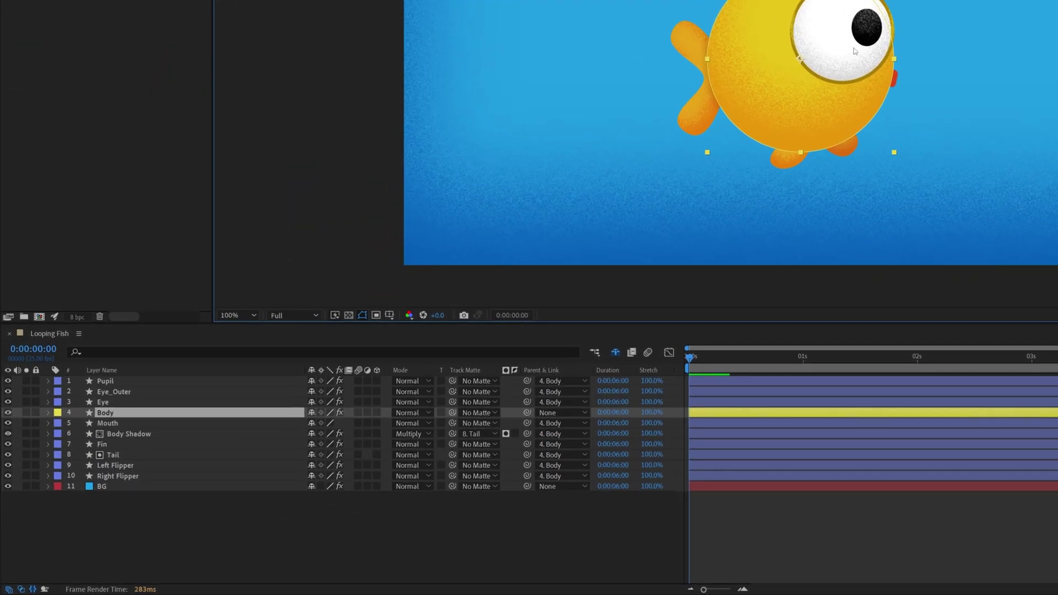
Keyframe Body's Position at 0s, raised at 0:00:00:20, and back down at 0:00:01:15
{"action": "key", "text": "p"}
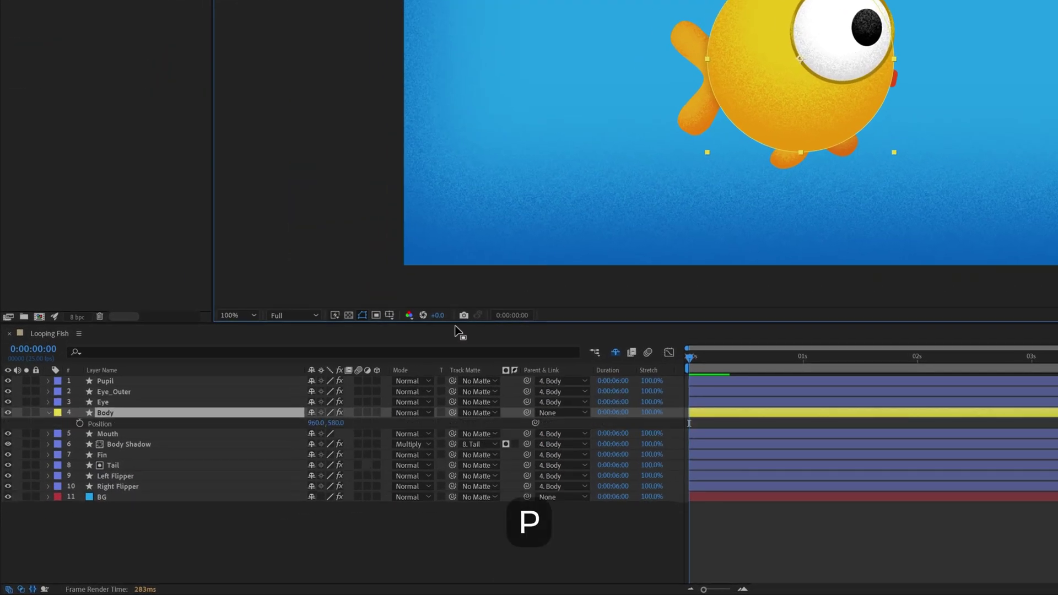
{"action": "left_click", "coordinate": [79, 423]}
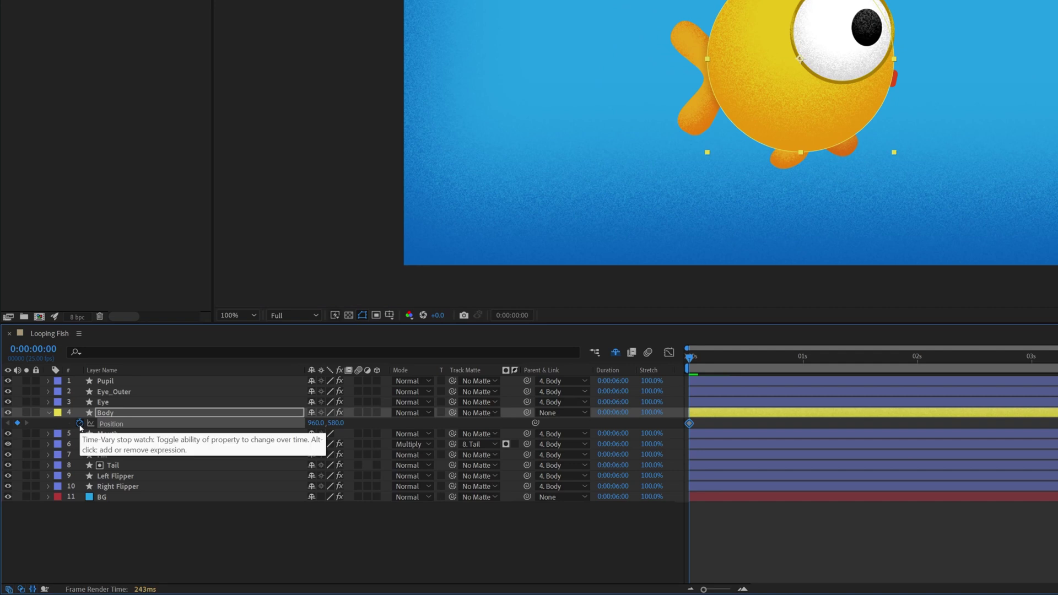
{"action": "key", "text": "shift+Page_Down"}
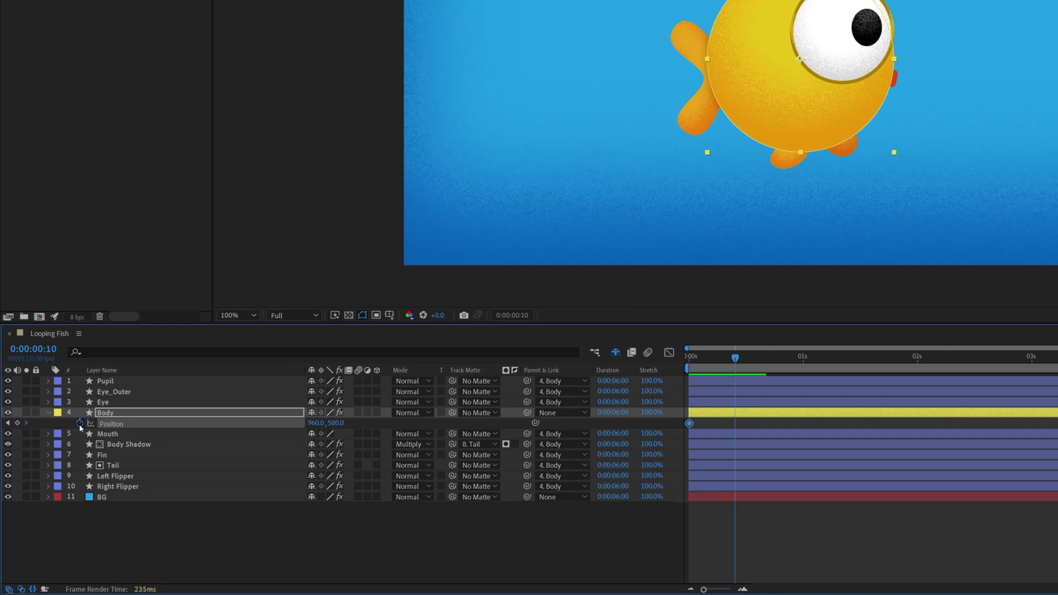
{"action": "key", "text": "shift+Page_Down"}
{"action": "key", "text": "shift+Up"}
{"action": "key", "text": "shift+Up"}
{"action": "key", "text": "shift+Up"}
{"action": "key", "text": "shift+Up"}
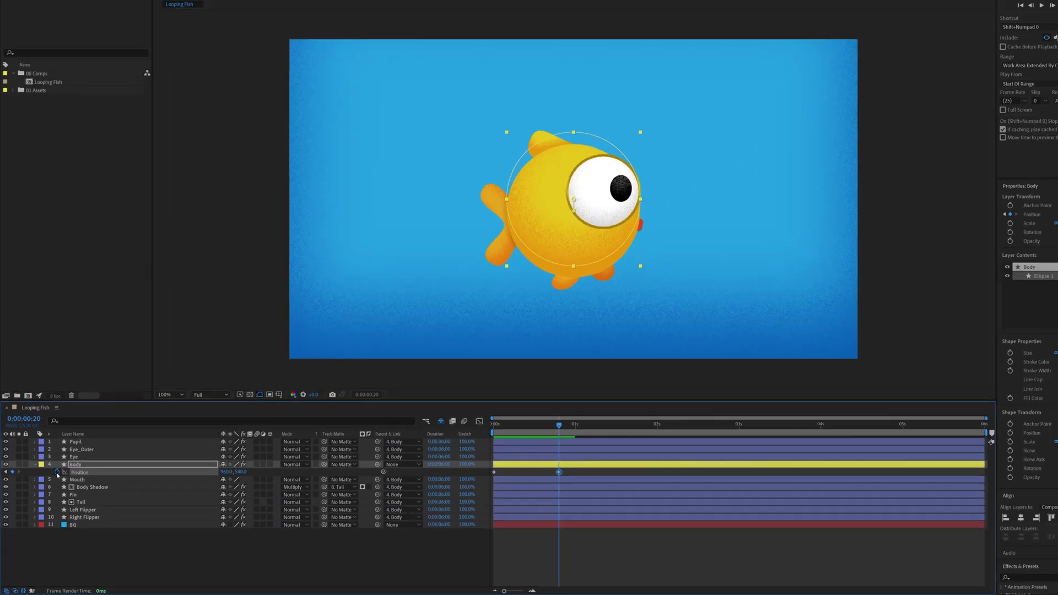
{"action": "key", "text": "space"}
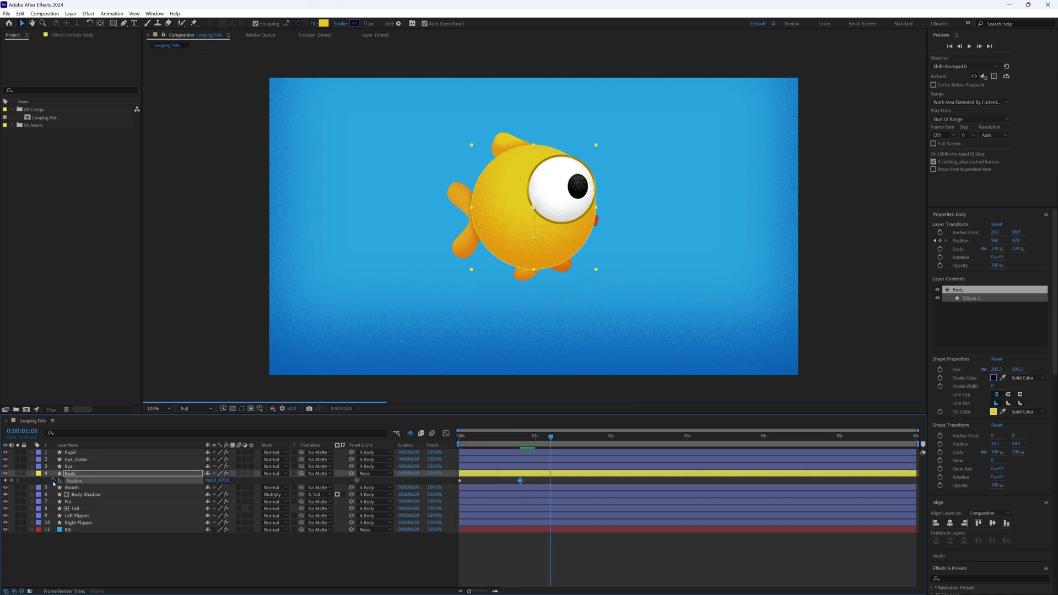
{"action": "key", "text": "shift+Page_Down"}
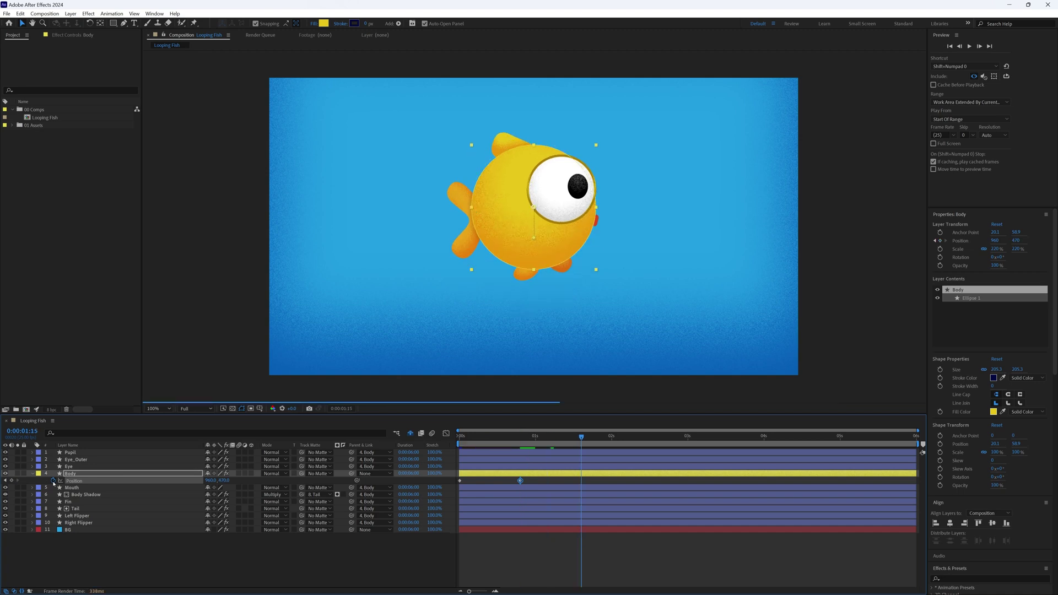
{"action": "key", "text": "shift+Down"}
{"action": "key", "text": "shift+Down"}
{"action": "key", "text": "shift+Down"}
{"action": "key", "text": "shift+Down"}
{"action": "key", "text": "shift+Down"}
{"action": "key", "text": "shift+Down"}
{"action": "key", "text": "shift+Down"}
{"action": "key", "text": "shift+Down"}
{"action": "key", "text": "shift+Down"}
{"action": "key", "text": "shift+Down"}
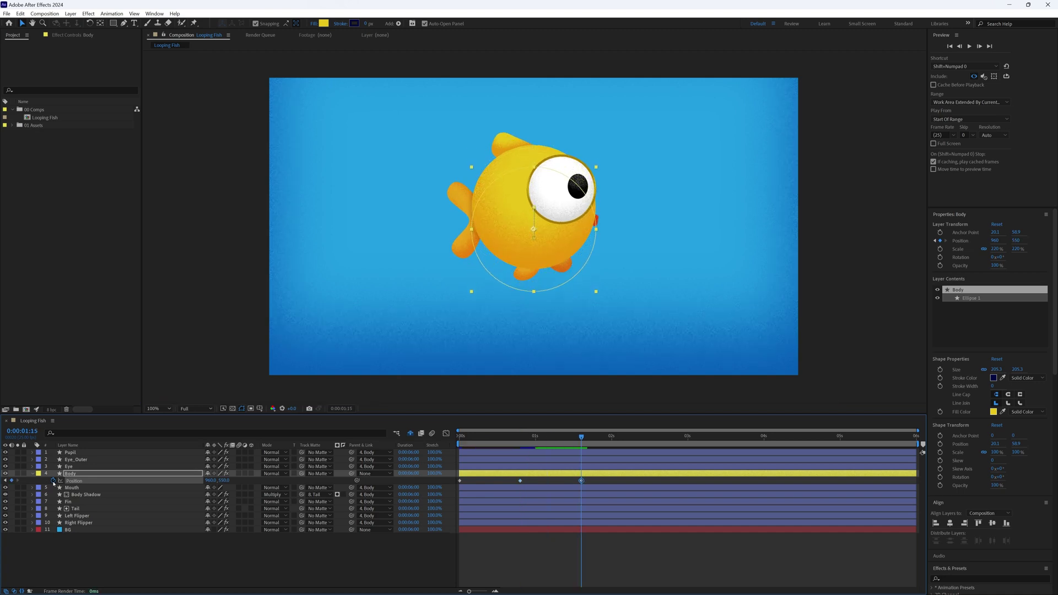
{"action": "key", "text": "shift+Down"}
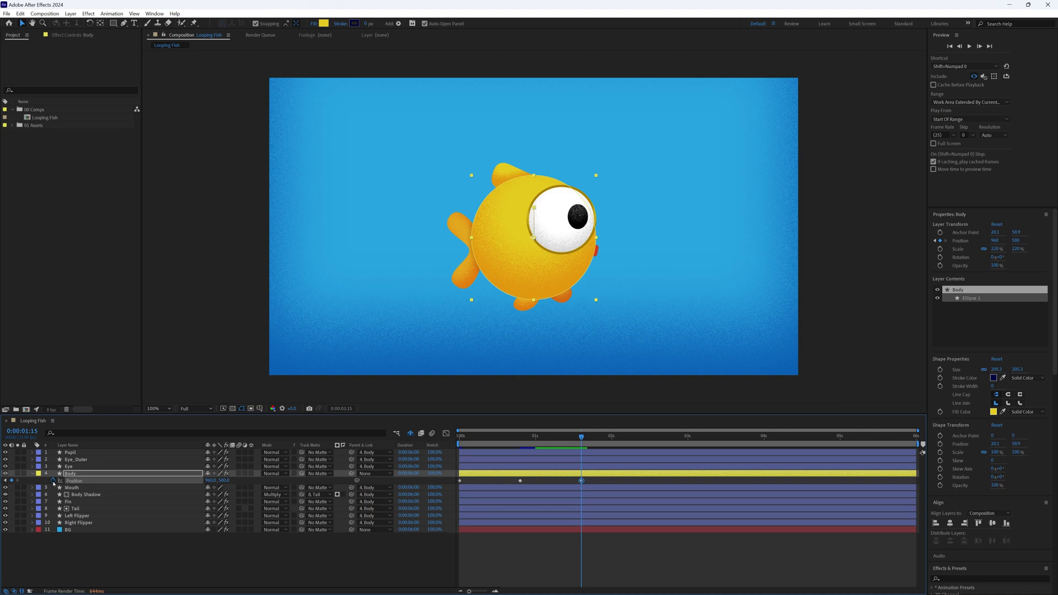
Apply Easy Ease to all three Body Position keyframes
{"action": "left_click_drag", "start_coordinate": [606, 481], "coordinate": [460, 483]}
{"action": "right_click", "coordinate": [460, 482]}
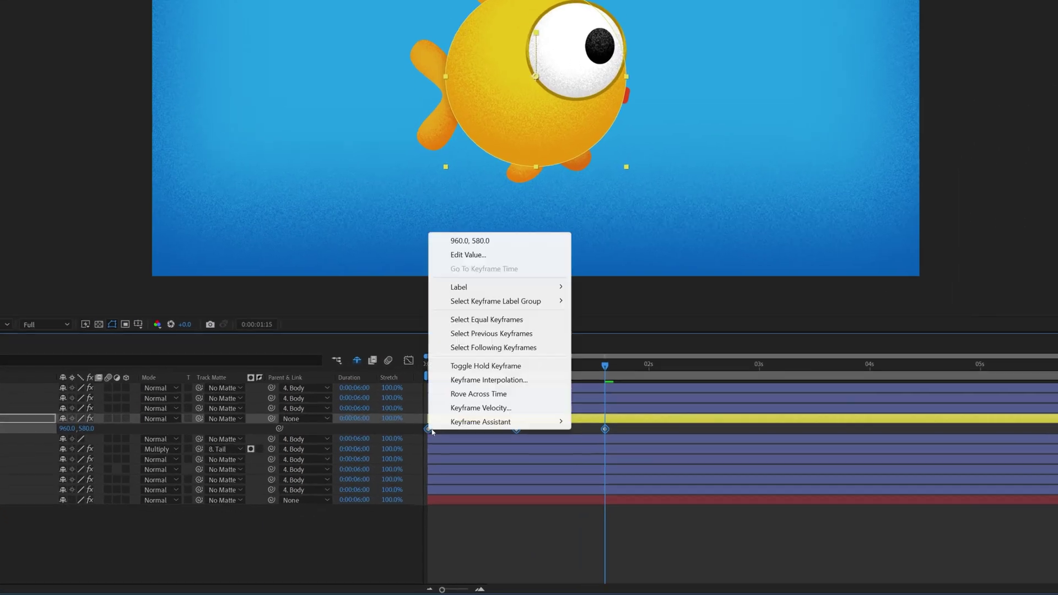
{"action": "mouse_move", "coordinate": [516, 477]}
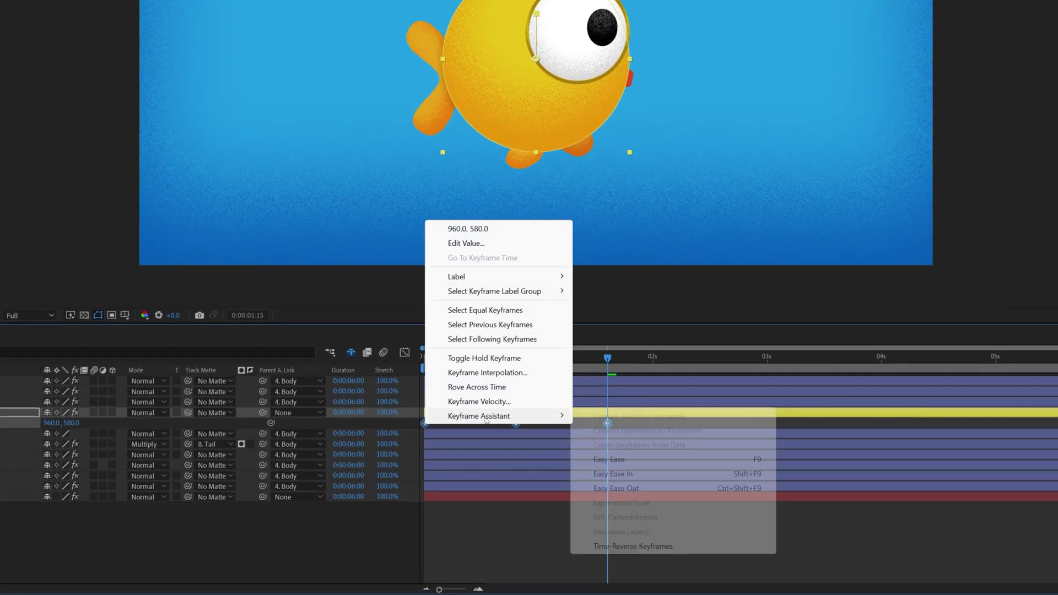
{"action": "left_click", "coordinate": [633, 461]}
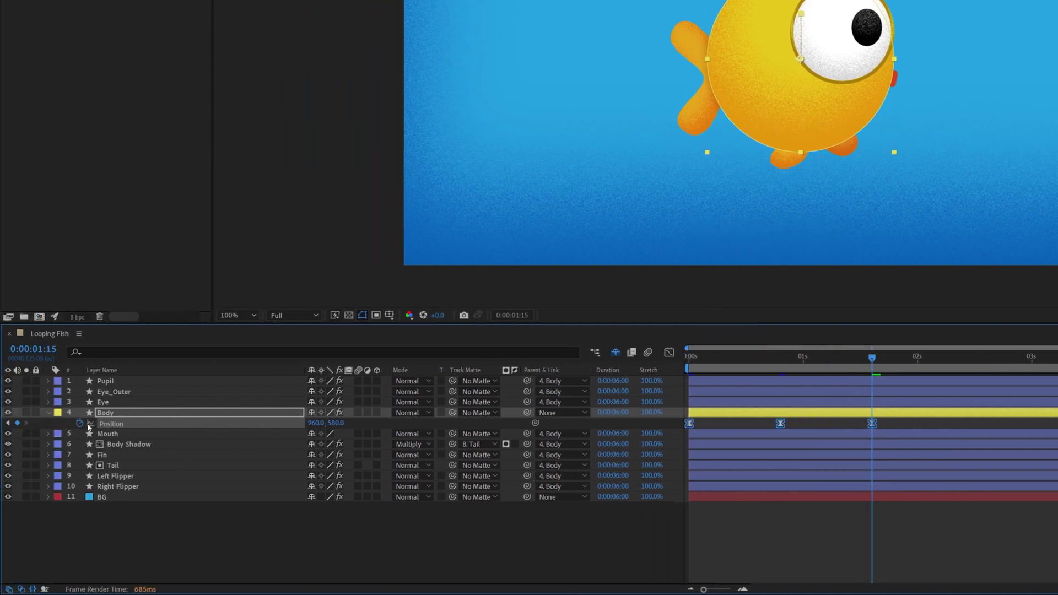
Add a loopOut() expression to Body's Position and preview the repeating bob
{"action": "left_click", "coordinate": [81, 422], "text": "alt"}
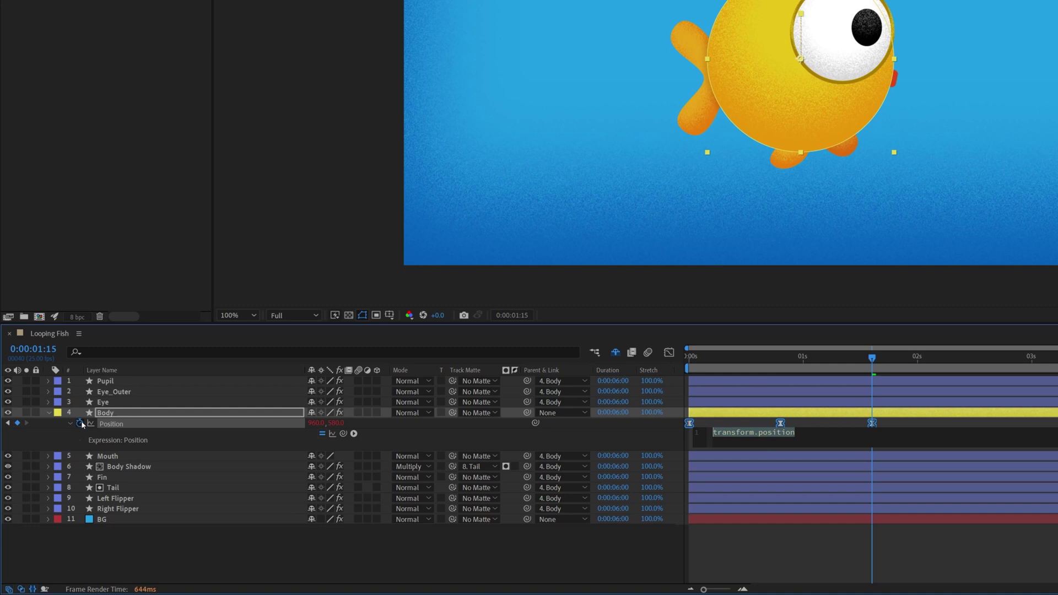
{"action": "type", "text": "l"}
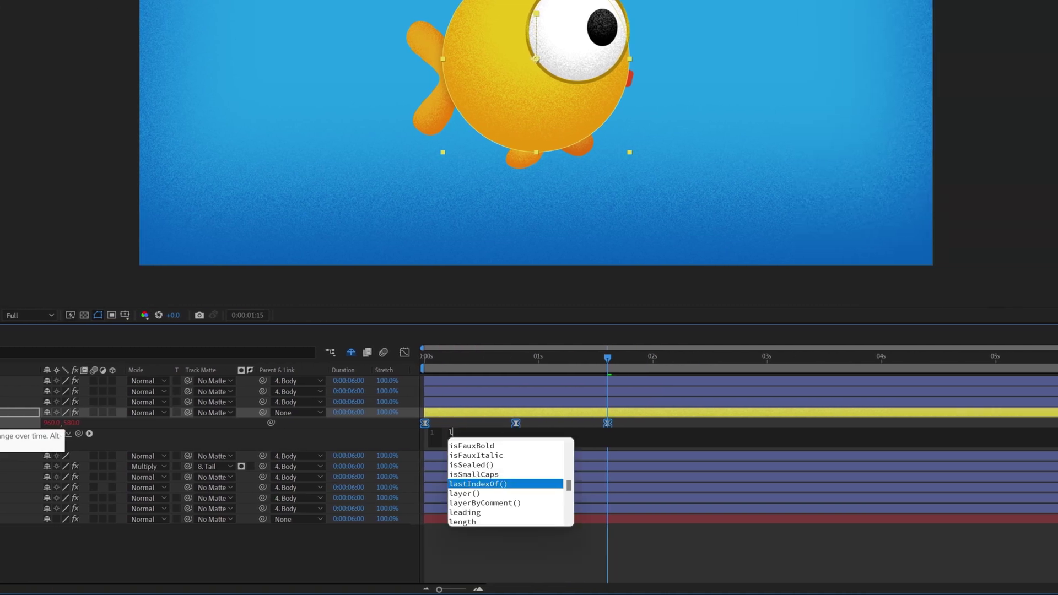
{"action": "type", "text": "oopOut"}
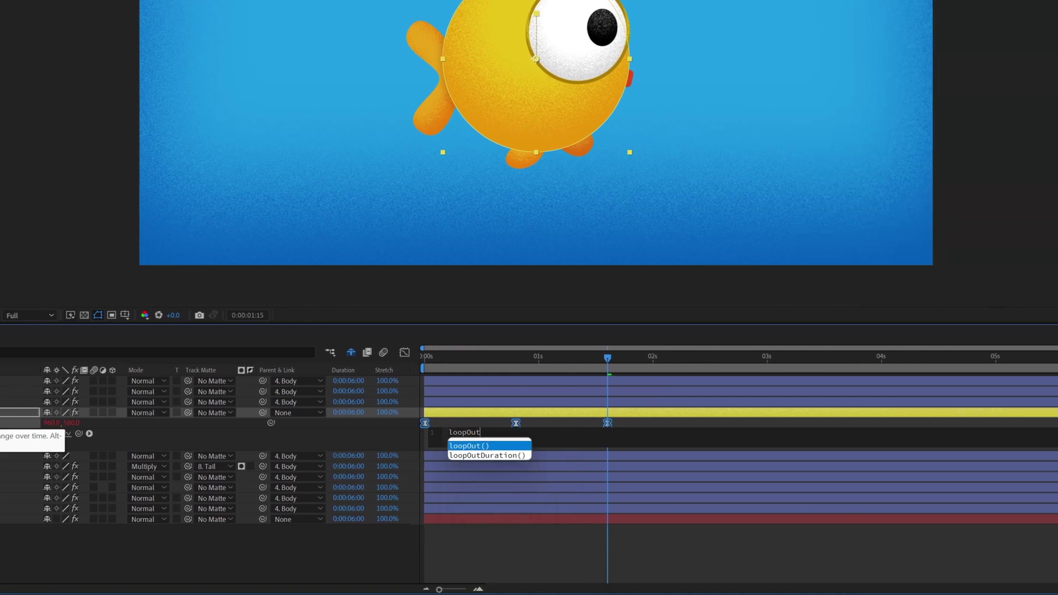
{"action": "key", "text": "Return"}
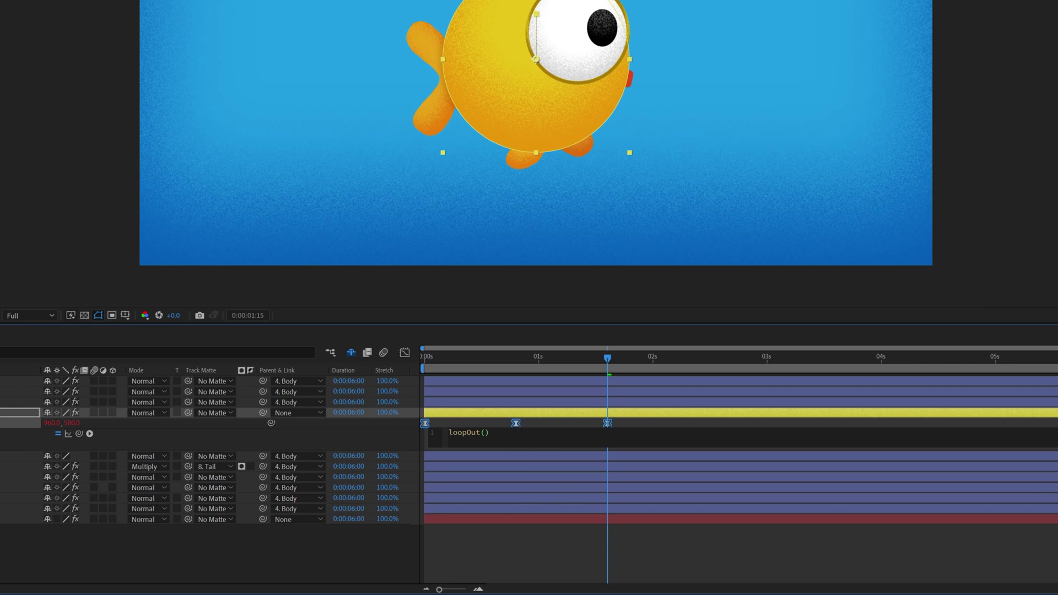
{"action": "left_click", "coordinate": [293, 550]}
{"action": "key", "text": "space"}
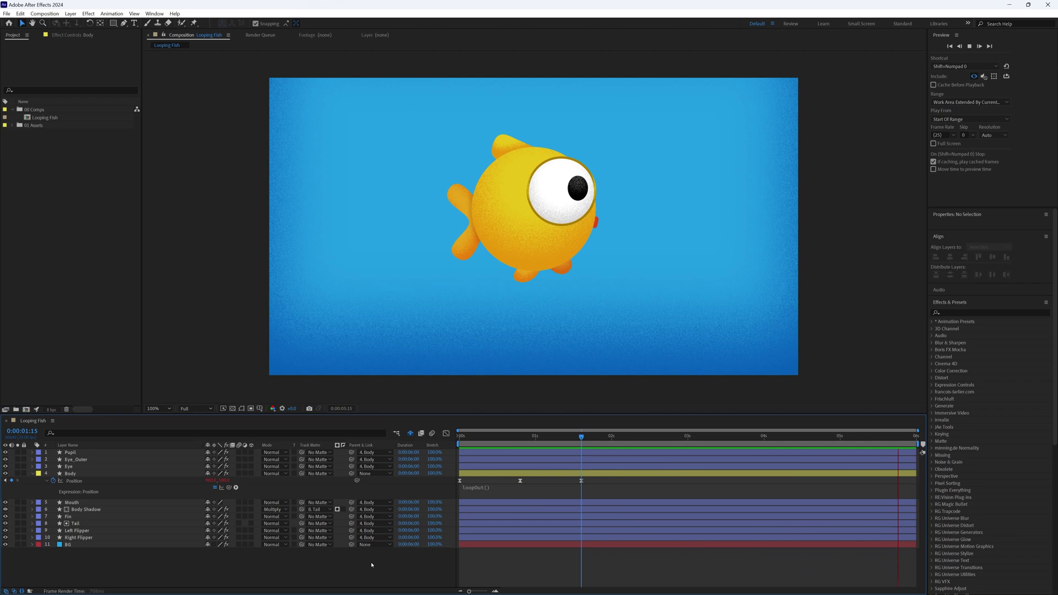
End the work area at frame 119 (0:00:04:19) and preview the seamless loop
{"action": "key", "text": "space"}
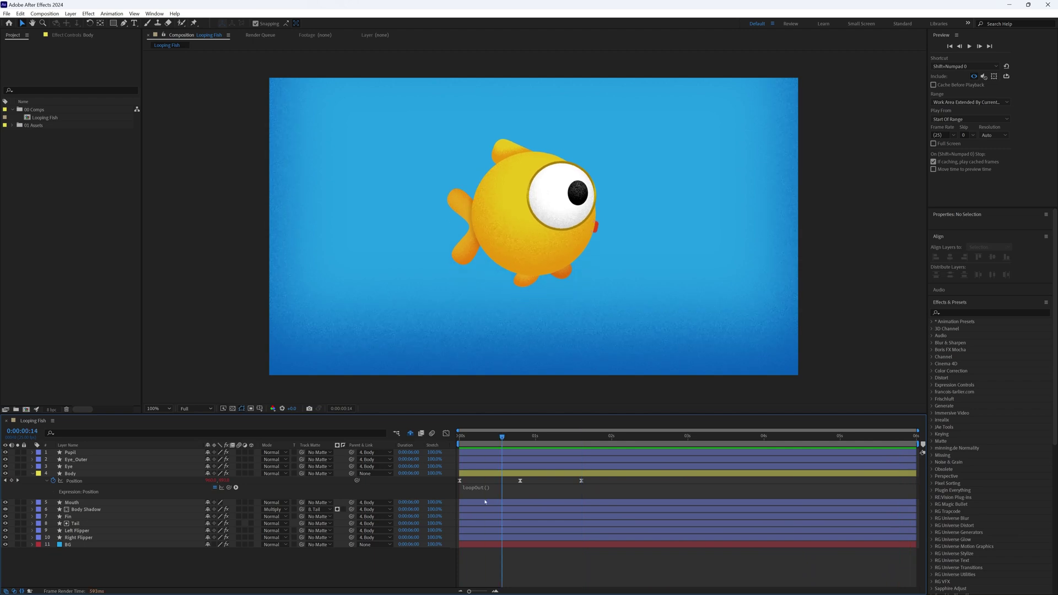
{"action": "key", "text": "k"}
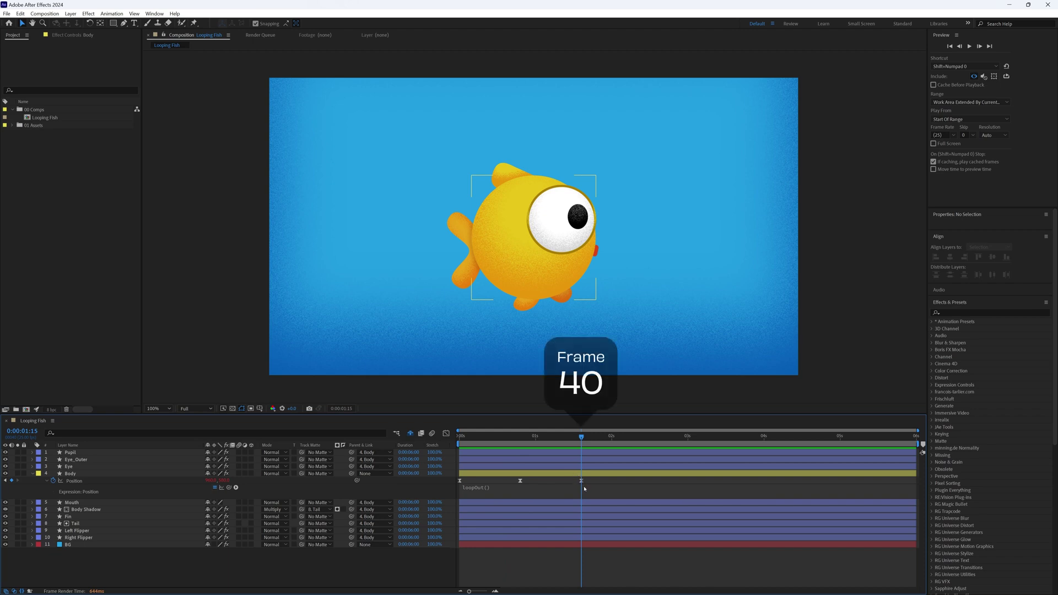
{"action": "key", "text": "space"}
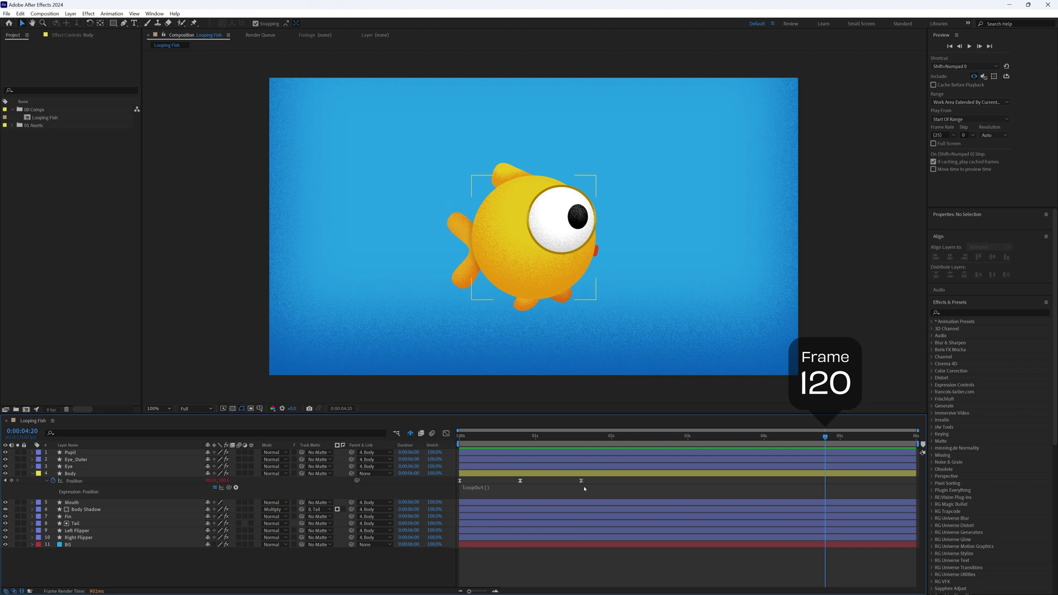
{"action": "key", "text": "Page_Up"}
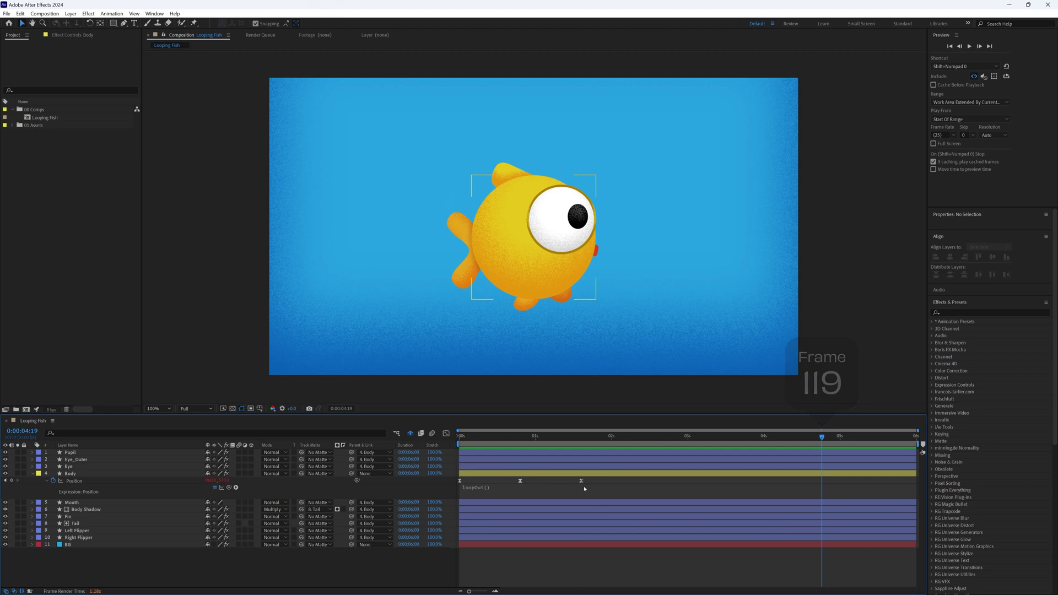
{"action": "key", "text": "n"}
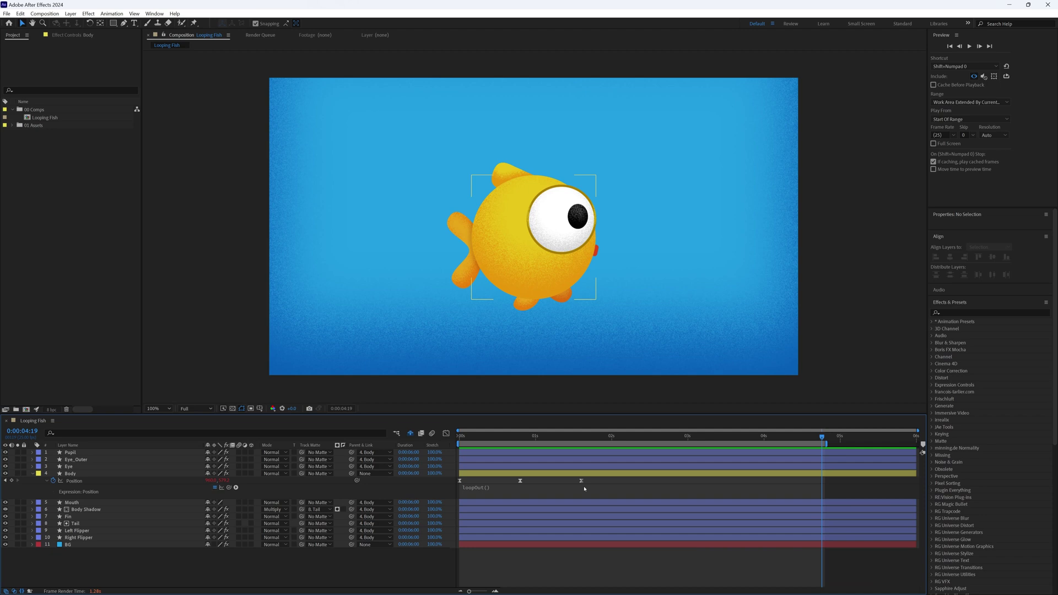
{"action": "key", "text": "space"}
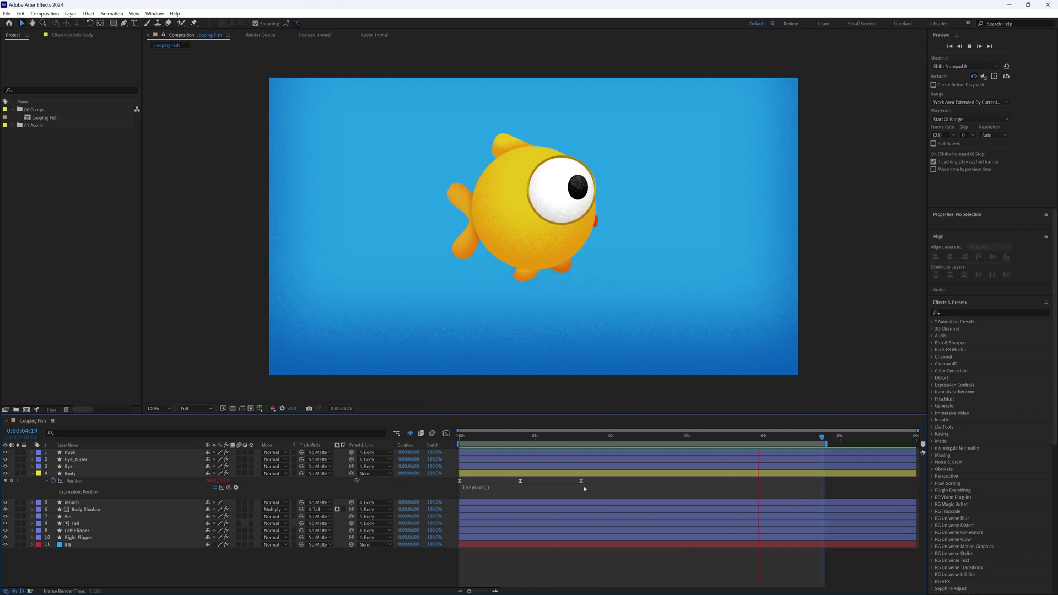
Keyframe Body's Rotation to -5° at 0:00:00:10 and 15° at 0:00:01:05
{"action": "left_click", "coordinate": [163, 475]}
{"action": "key", "text": "shift+r"}
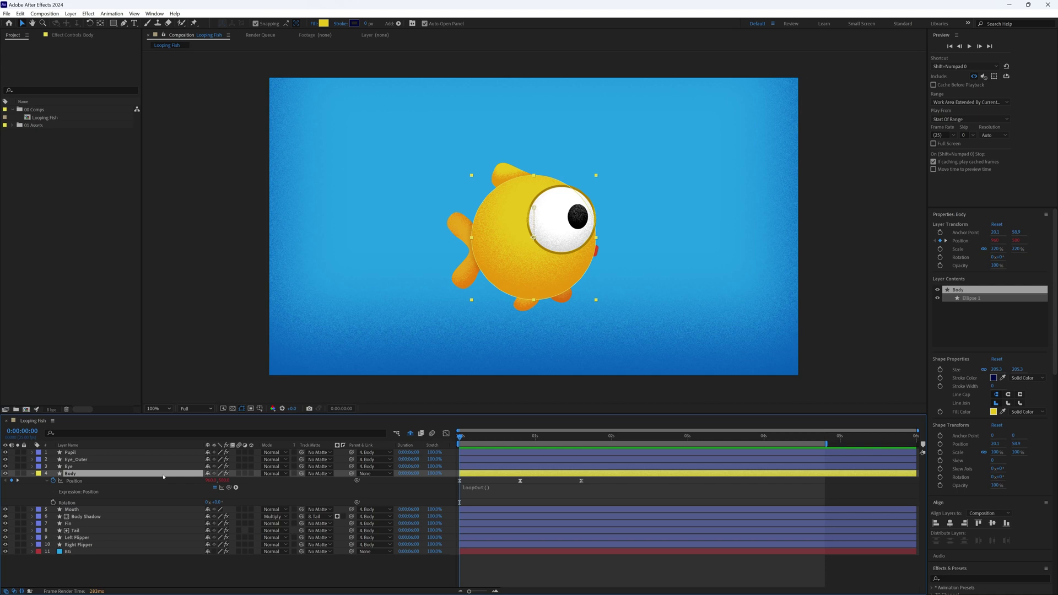
{"action": "key", "text": "space"}
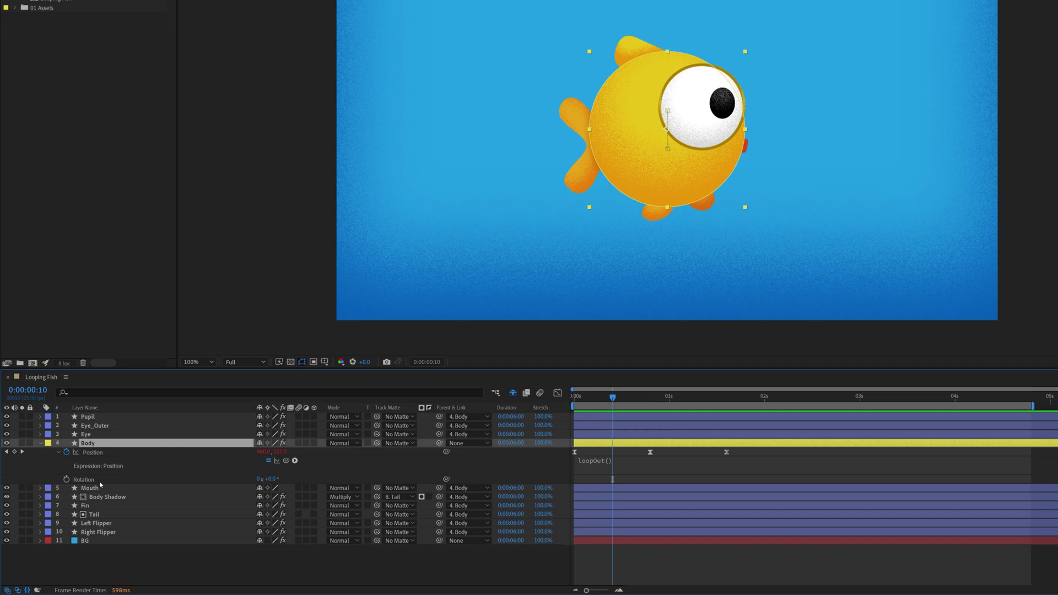
{"action": "left_click", "coordinate": [66, 480]}
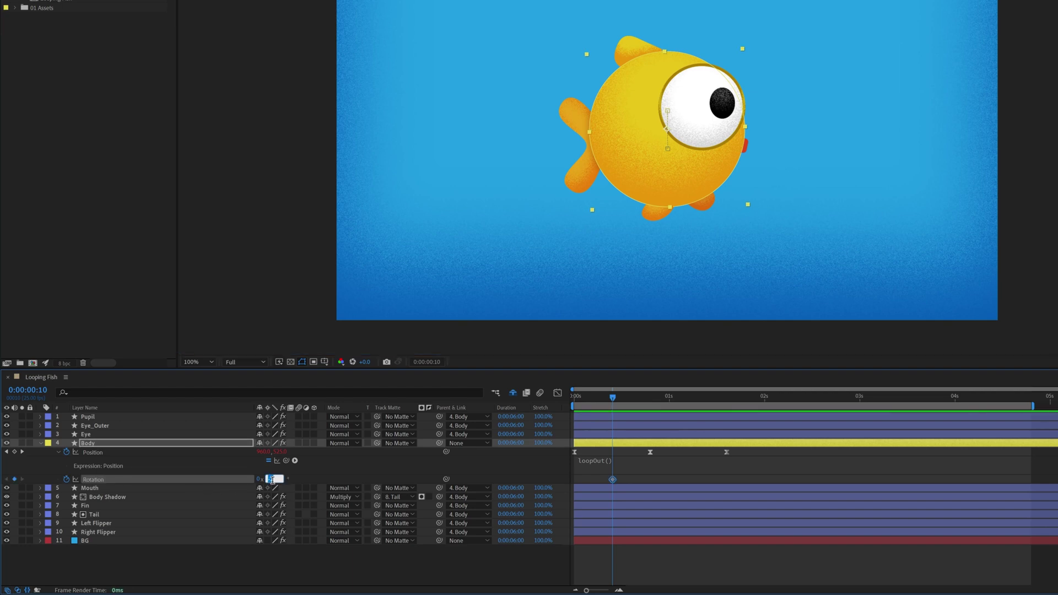
{"action": "type", "text": "-5"}
{"action": "key", "text": "Return"}
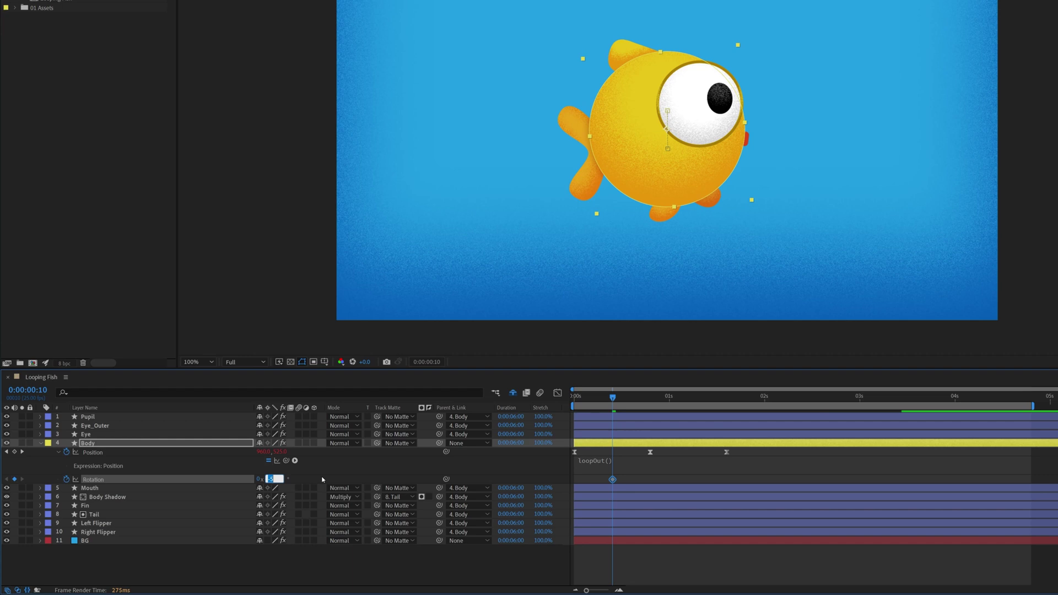
{"action": "key", "text": "space"}
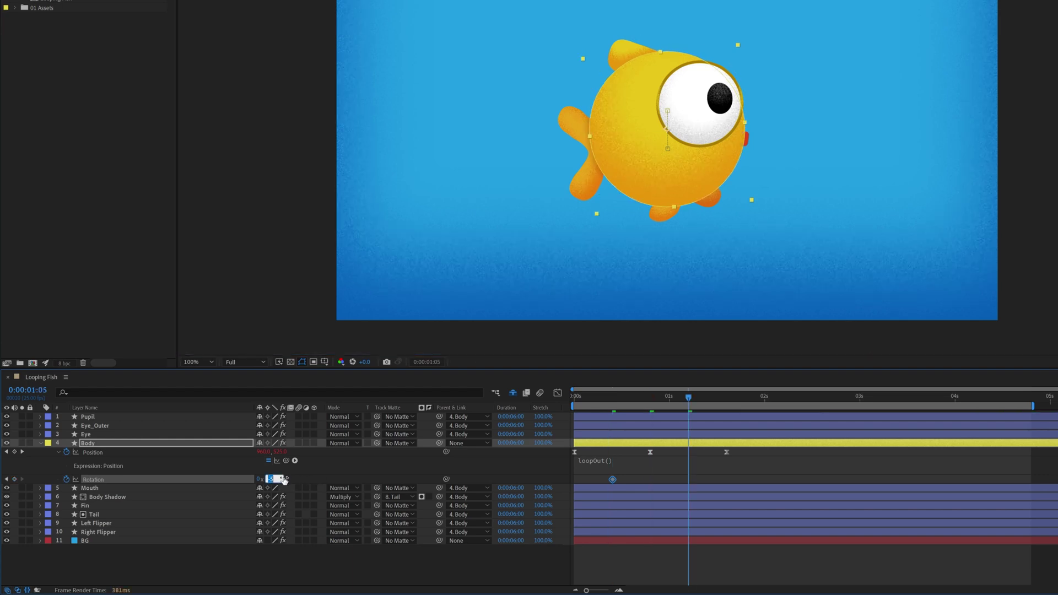
{"action": "key", "text": "Return"}
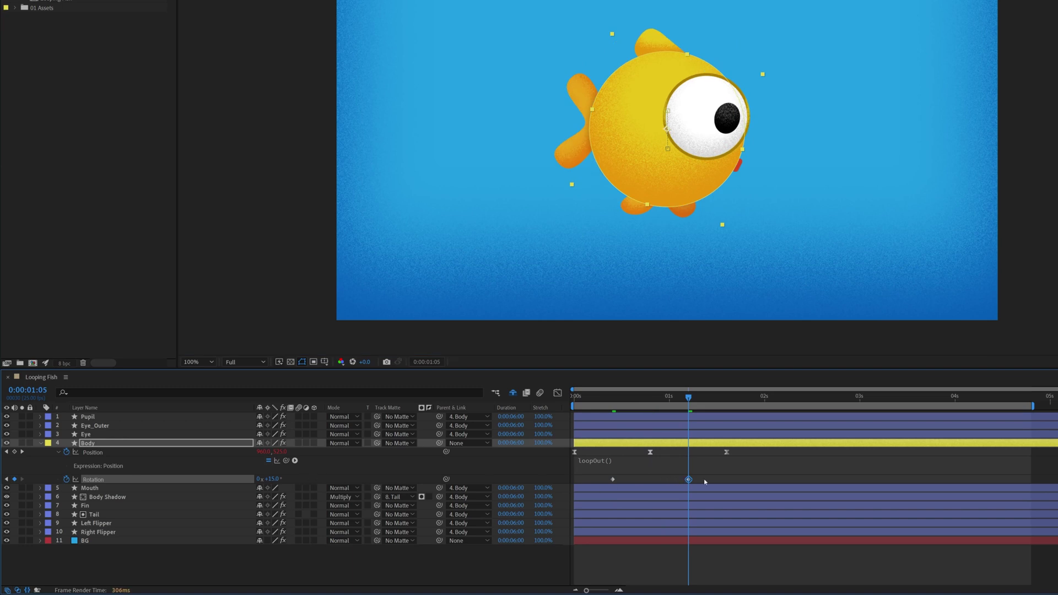
Apply Easy Ease to both Body Rotation keyframes
{"action": "left_click_drag", "start_coordinate": [705, 481], "coordinate": [606, 493]}
{"action": "right_click", "coordinate": [614, 480]}
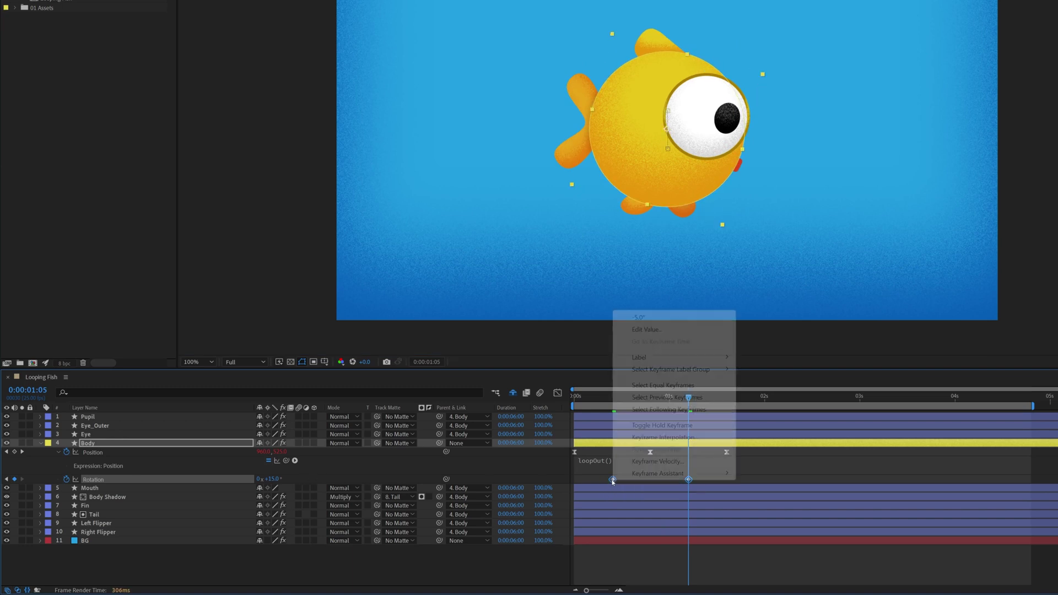
{"action": "mouse_move", "coordinate": [680, 477]}
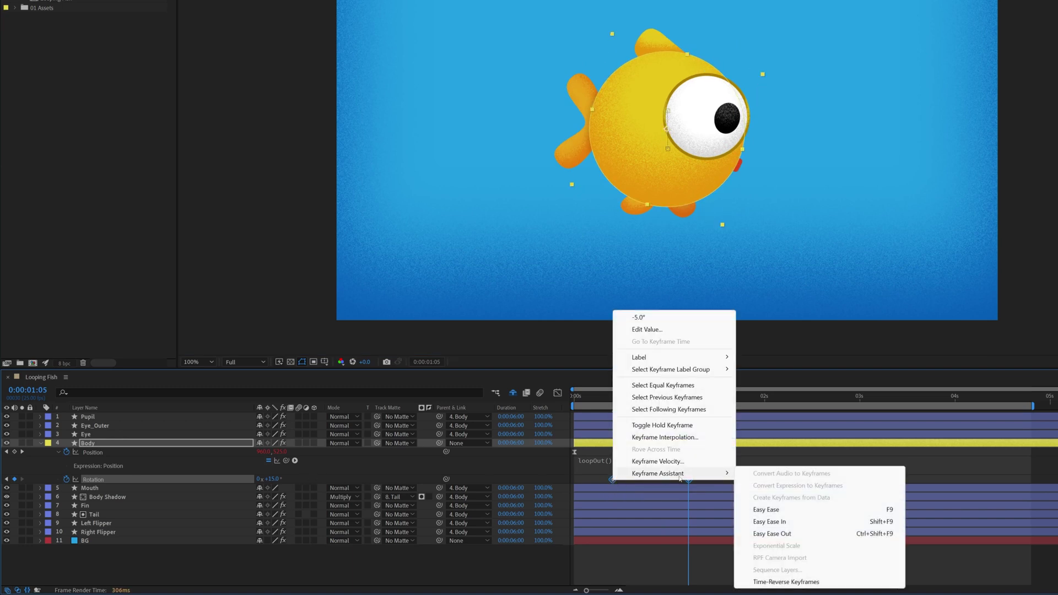
{"action": "left_click", "coordinate": [800, 512]}
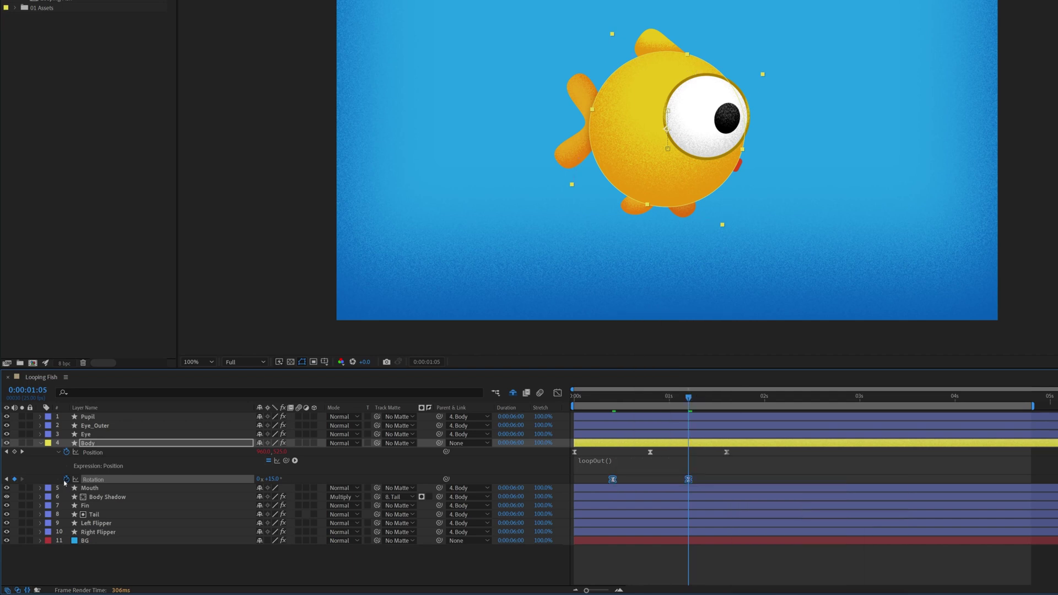
Add a loopOut("pingpong") expression to Body's Rotation
{"action": "left_click", "coordinate": [66, 480], "text": "alt"}
{"action": "type", "text": "loo"}
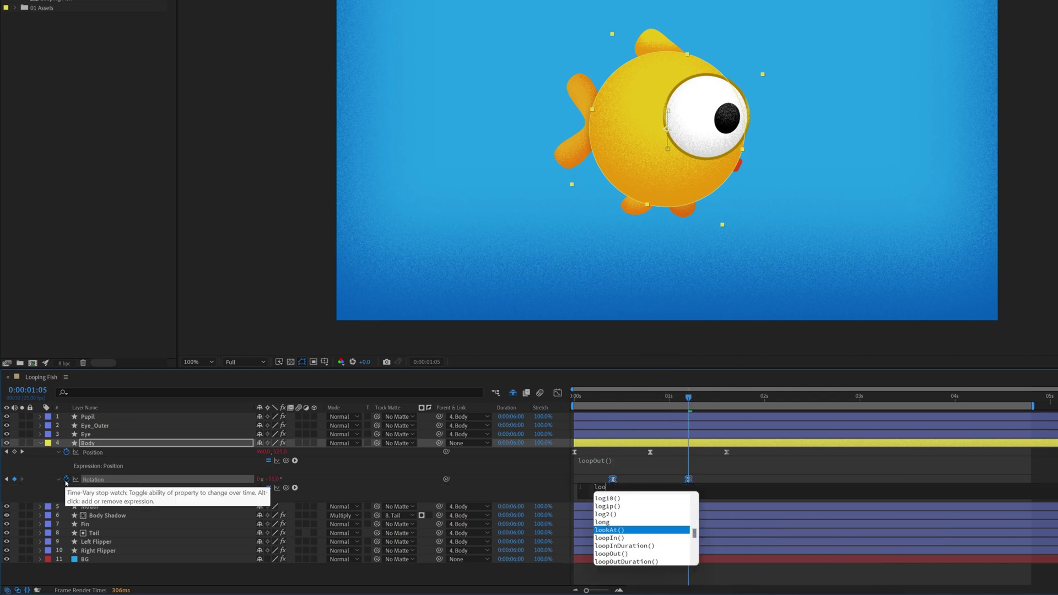
{"action": "type", "text": "pOu"}
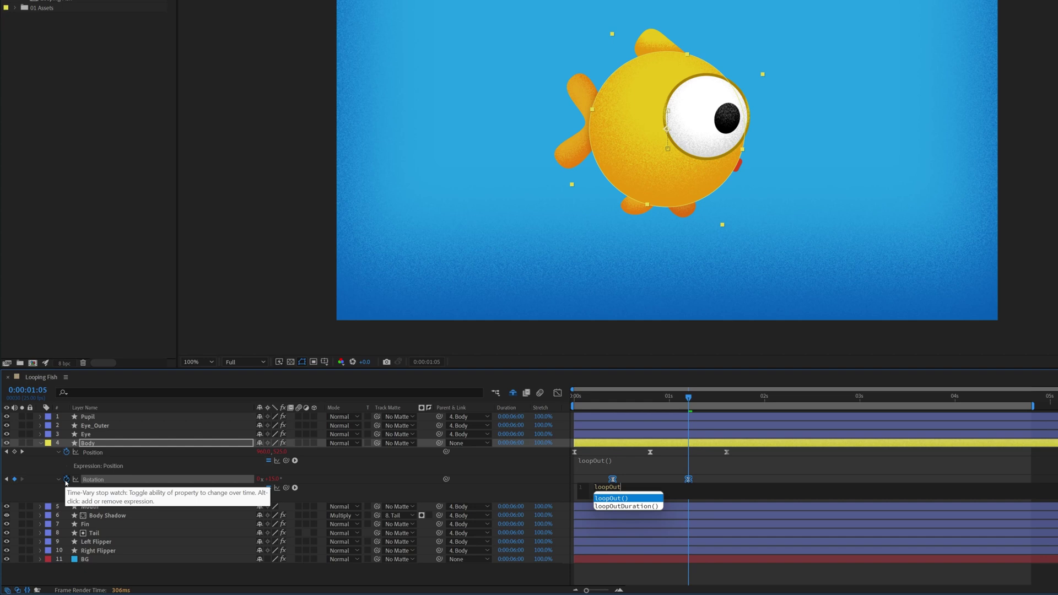
{"action": "type", "text": "t"}
{"action": "key", "text": "Return"}
{"action": "type", "text": "\""}
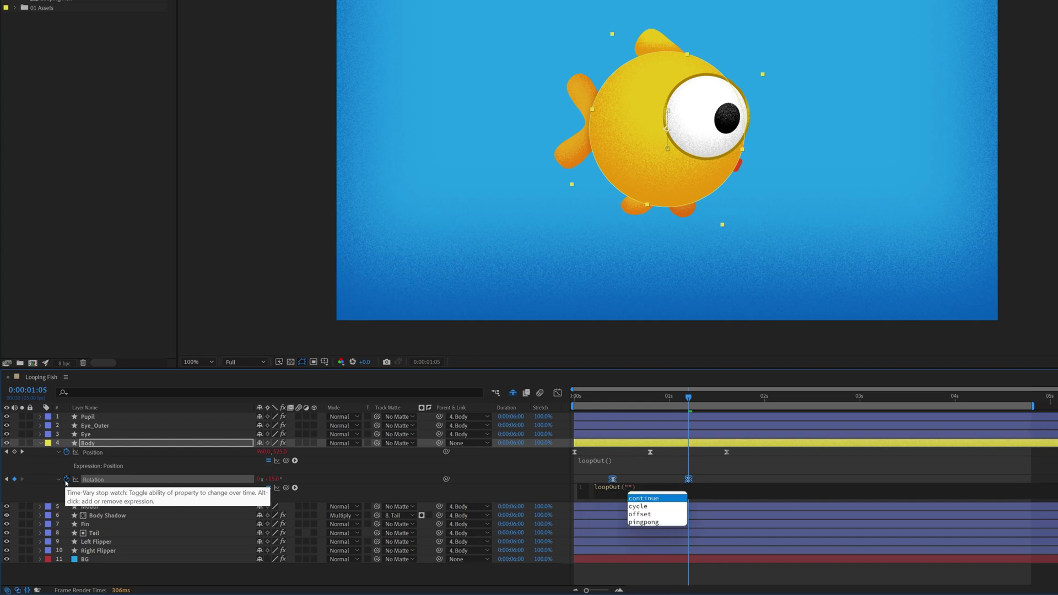
{"action": "type", "text": "pingpong"}
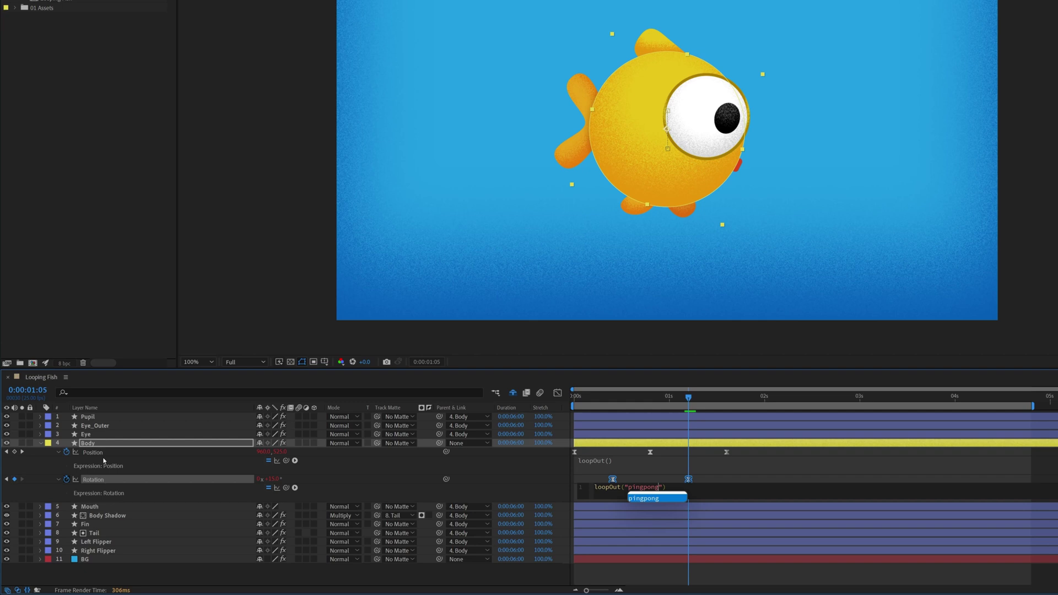
{"action": "left_click", "coordinate": [597, 569]}
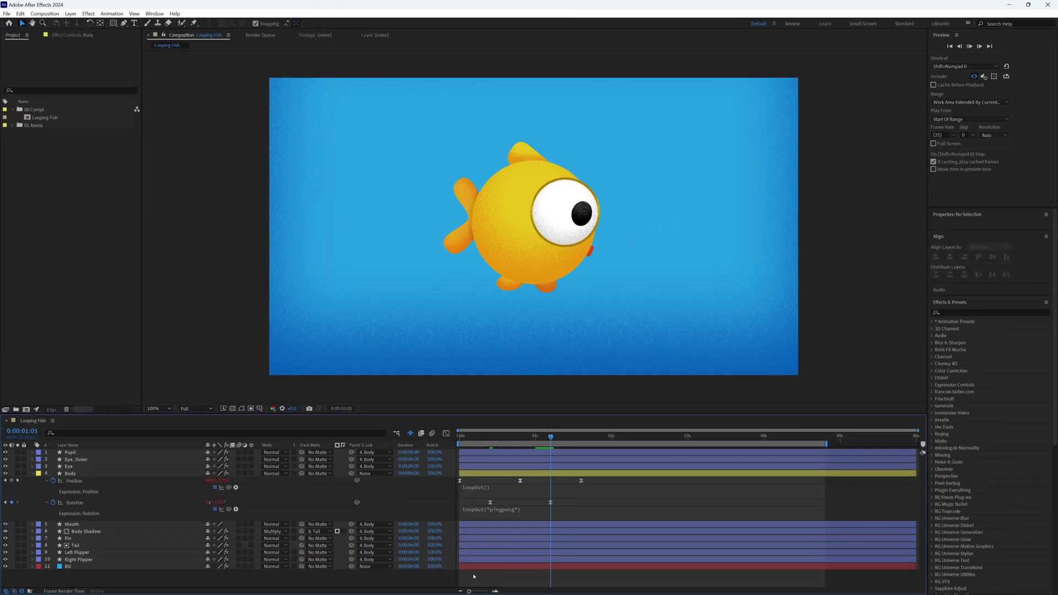
Set the work area from frame 10 to 129, preview the rocking, then return to start
{"action": "key", "text": "space"}
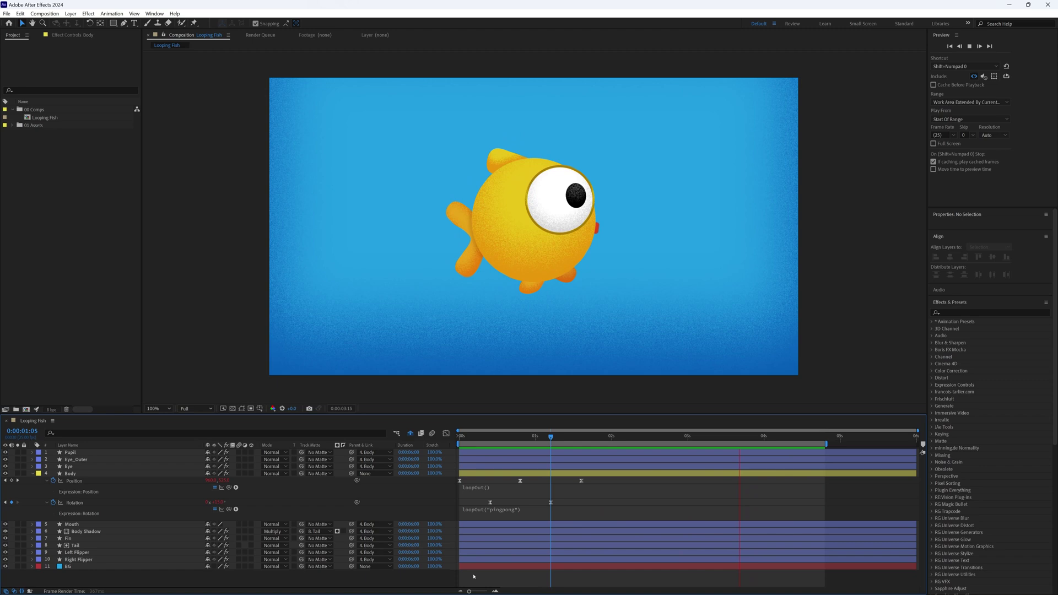
{"action": "key", "text": "space"}
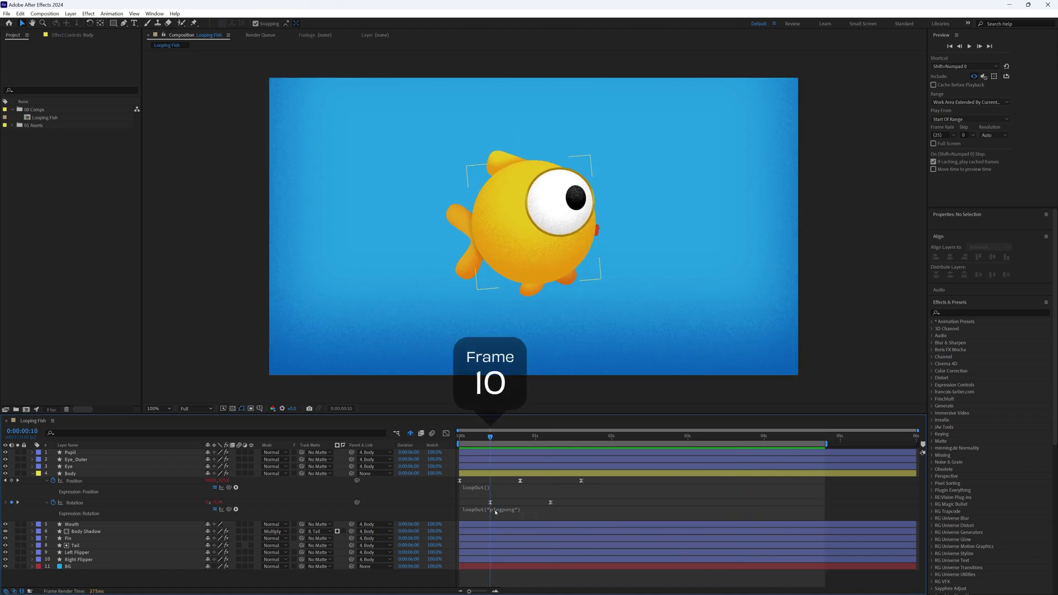
{"action": "key", "text": "b"}
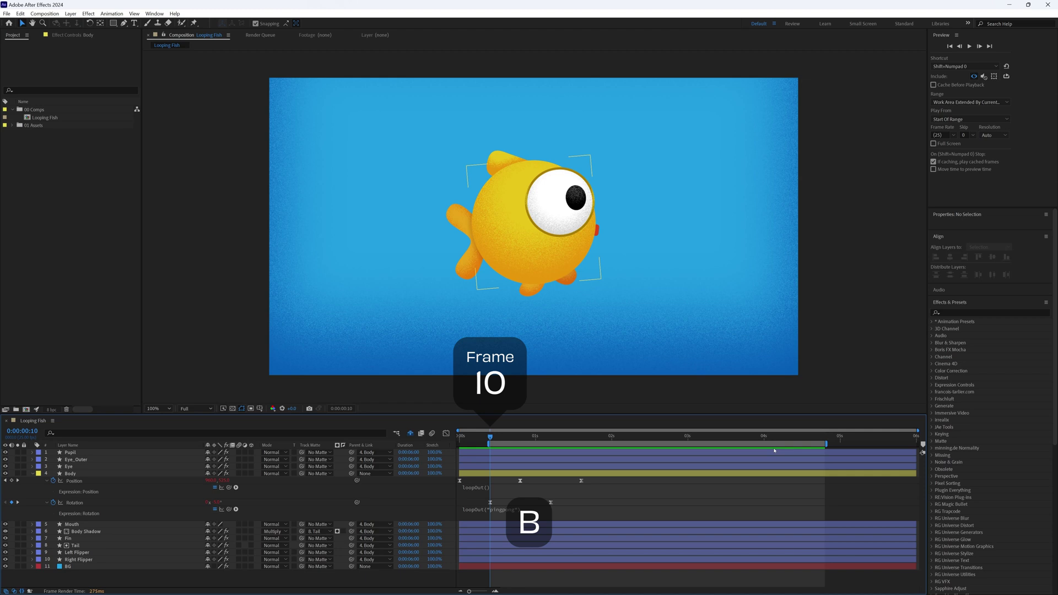
{"action": "left_click", "coordinate": [823, 439]}
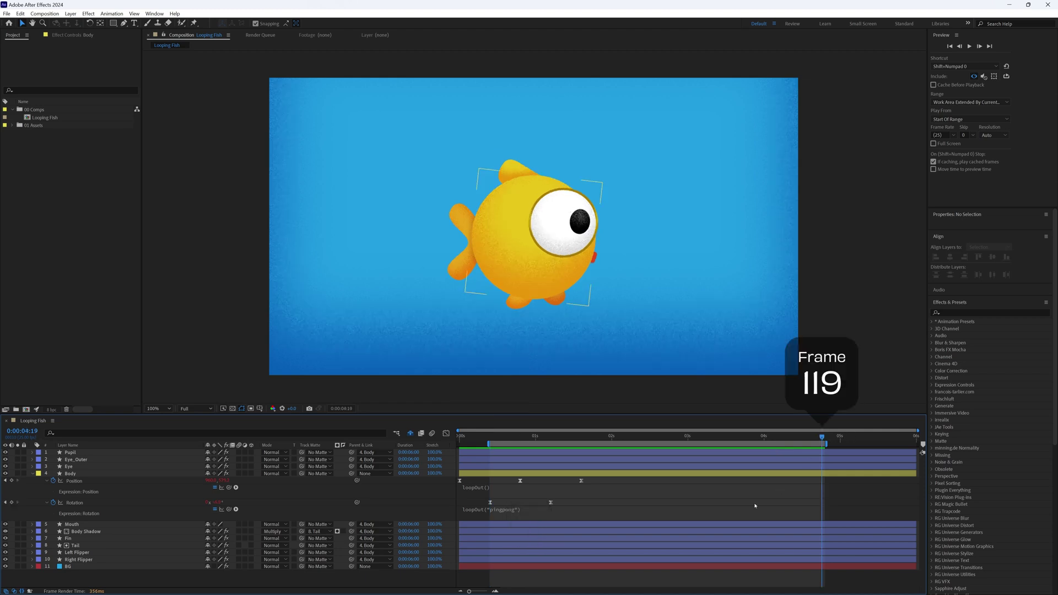
{"action": "key", "text": "shift+Page_Down"}
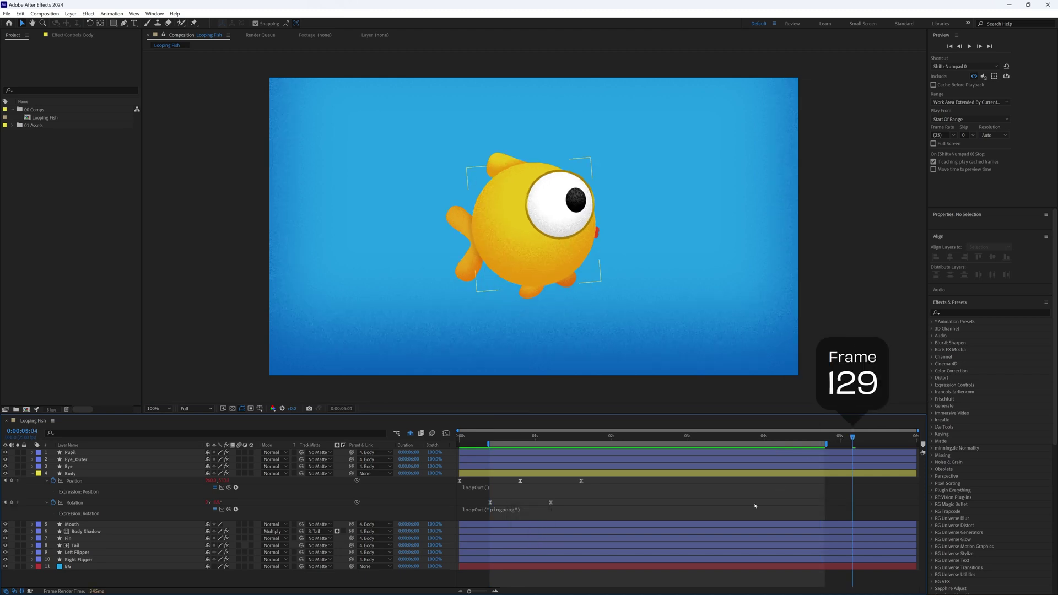
{"action": "key", "text": "n"}
{"action": "key", "text": "space"}
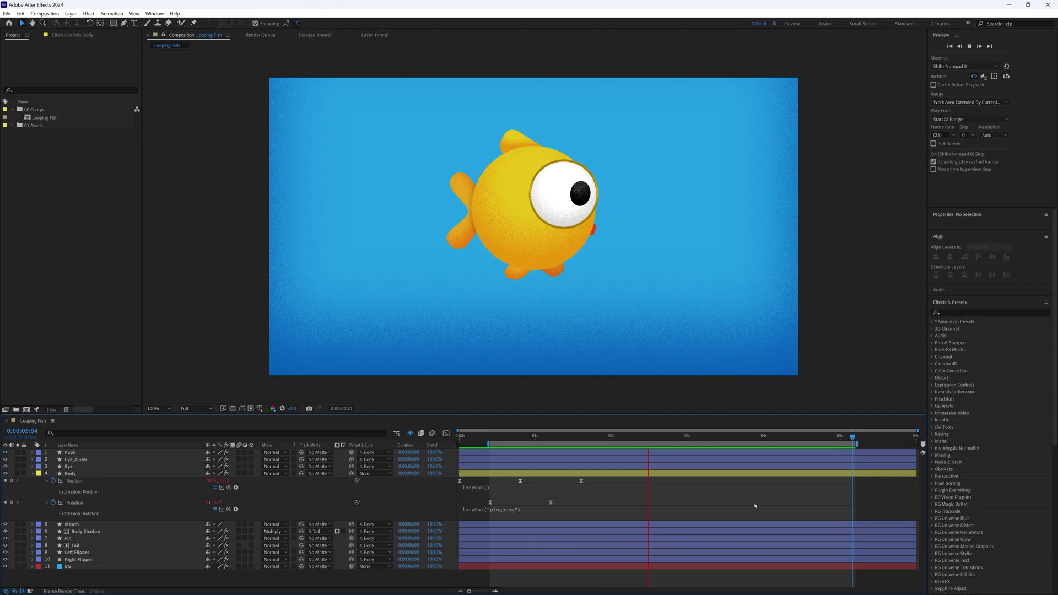
{"action": "key", "text": "space"}
{"action": "key", "text": "Home"}
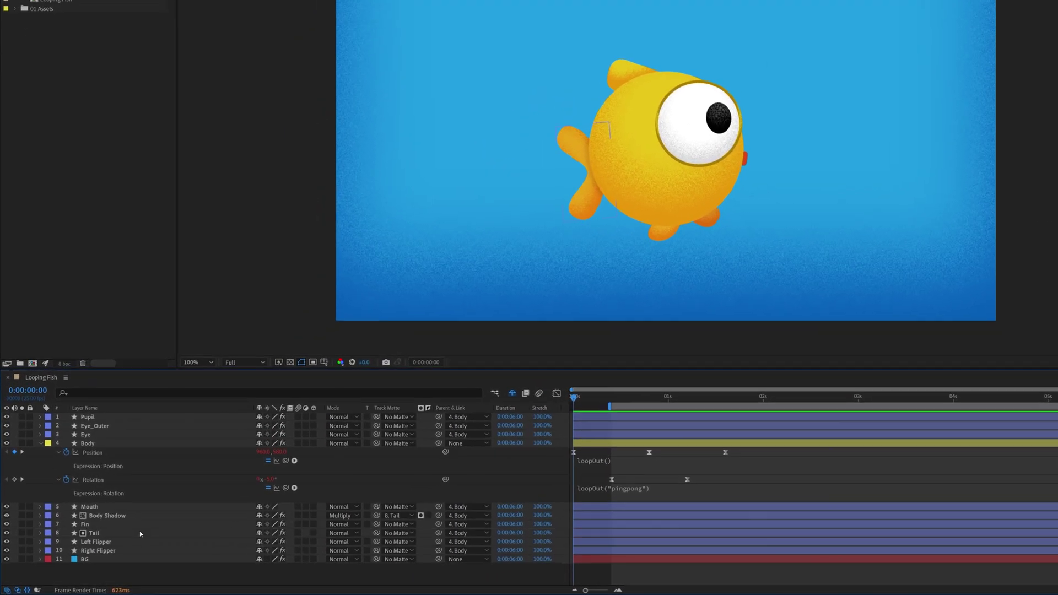
Keyframe the Tail's Rotation at 10° on the first frame and -10° at frame 20
{"action": "left_click", "coordinate": [114, 545]}
{"action": "key", "text": "r"}
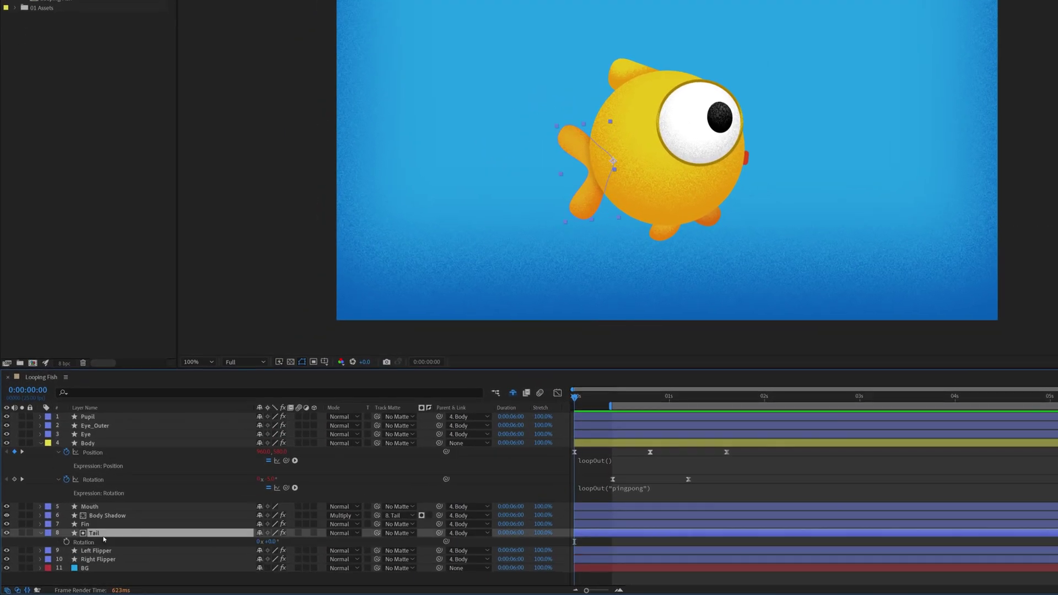
{"action": "left_click", "coordinate": [67, 542]}
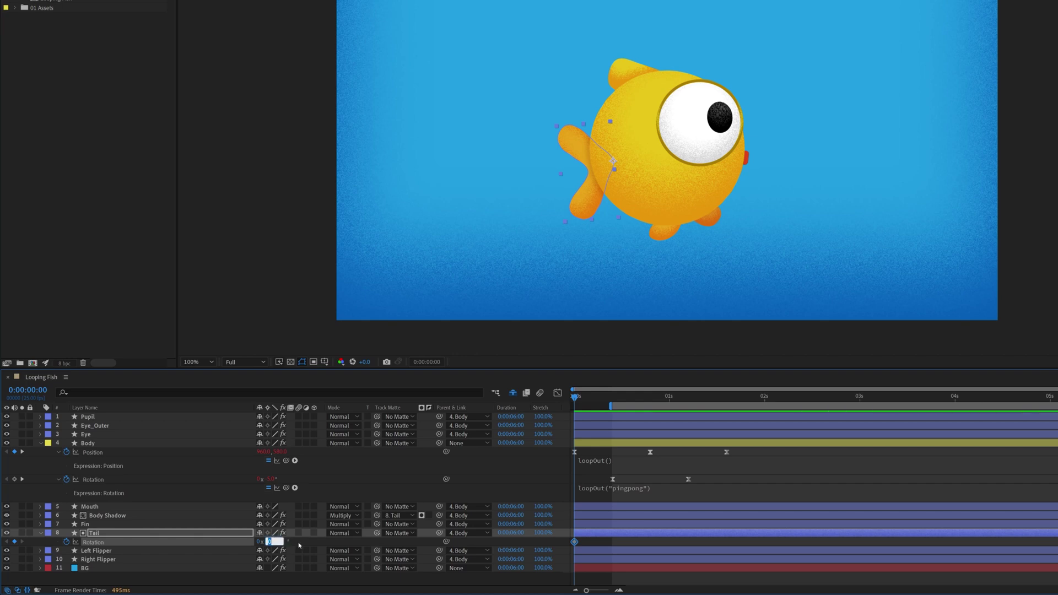
{"action": "type", "text": "10"}
{"action": "key", "text": "Return"}
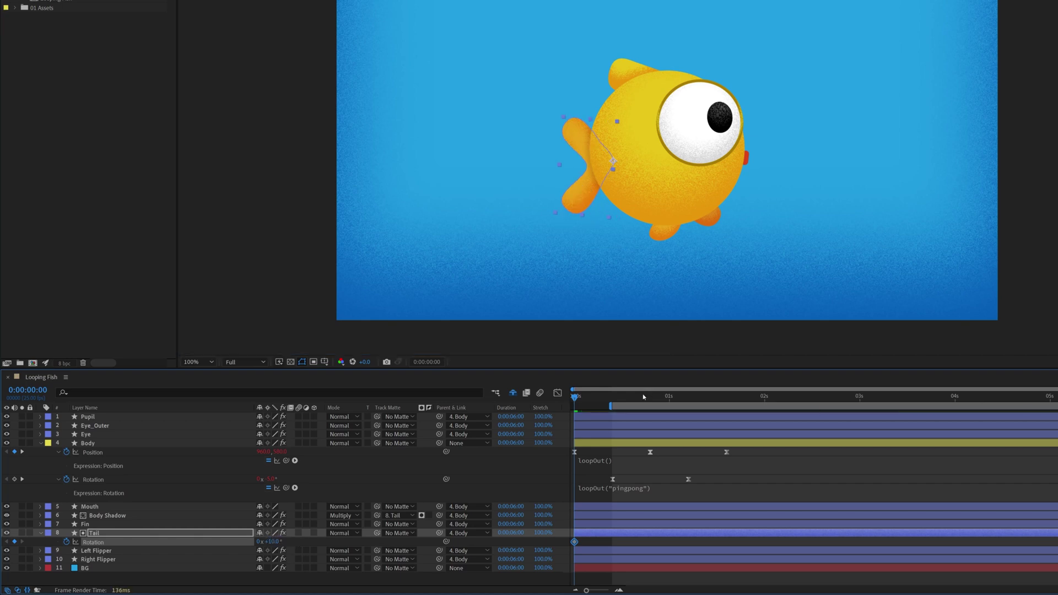
{"action": "left_click", "coordinate": [650, 397]}
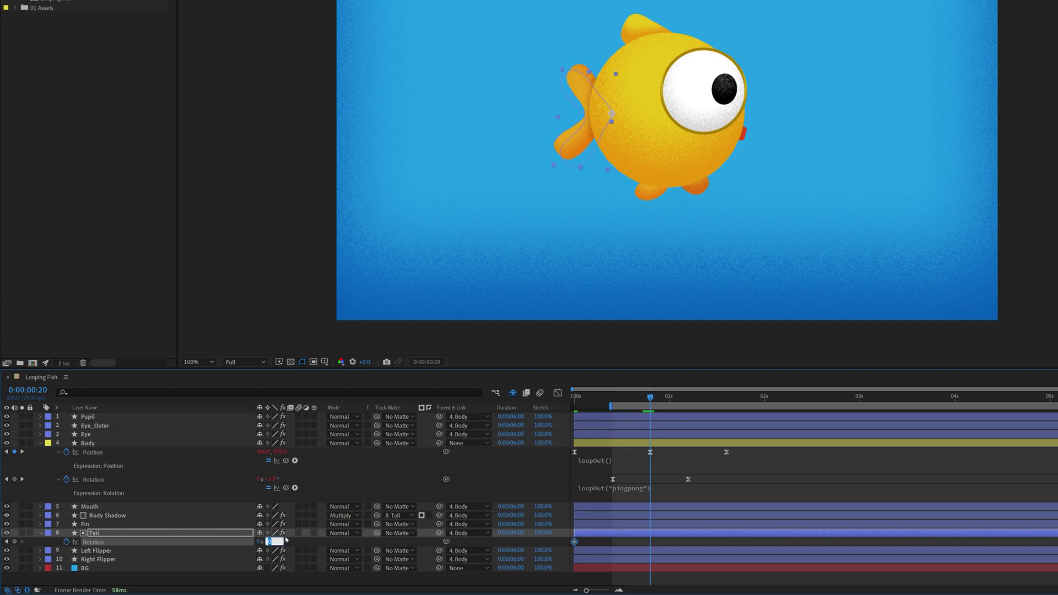
{"action": "type", "text": "-10"}
{"action": "key", "text": "Return"}
Ease both tail rotation keyframes and add a loopOut("pingpong") expression
{"action": "left_click_drag", "start_coordinate": [676, 538], "coordinate": [572, 553]}
{"action": "right_click", "coordinate": [574, 542]}
{"action": "mouse_move", "coordinate": [634, 534]}
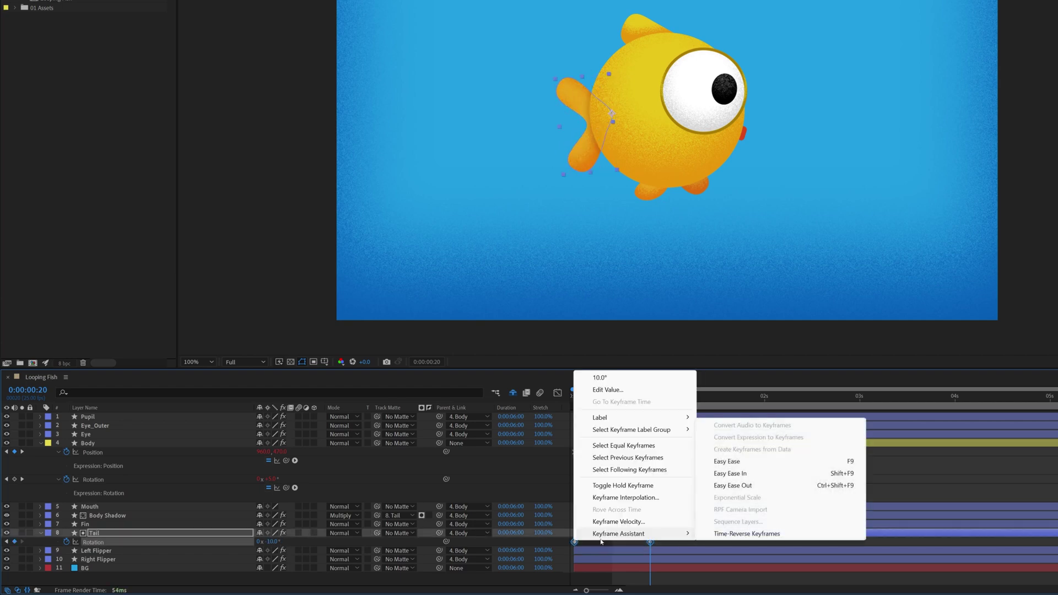
{"action": "left_click", "coordinate": [738, 462]}
{"action": "left_click", "coordinate": [66, 542], "text": "alt"}
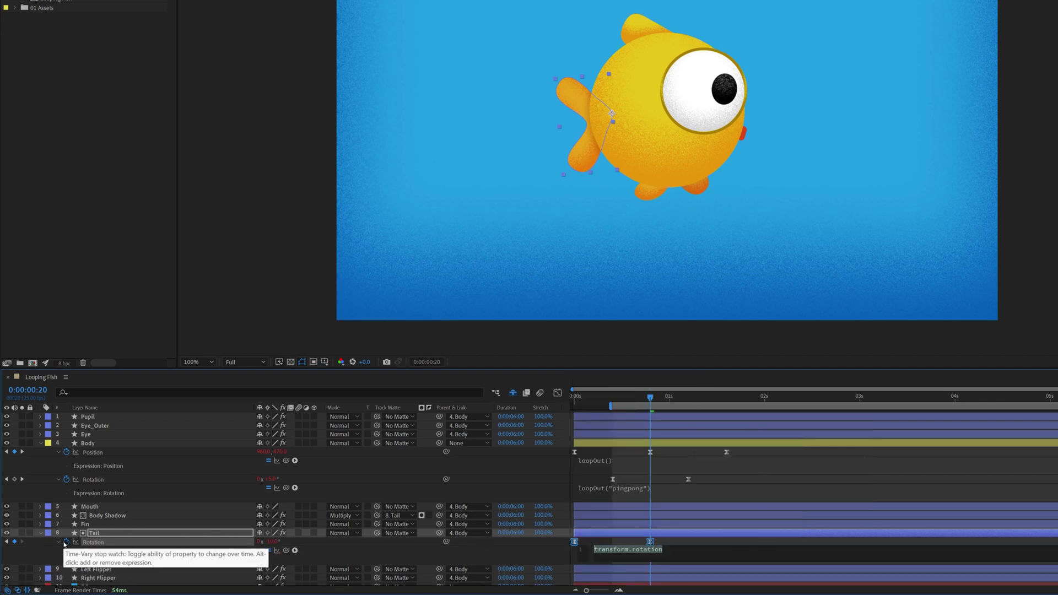
{"action": "type", "text": "loopOut"}
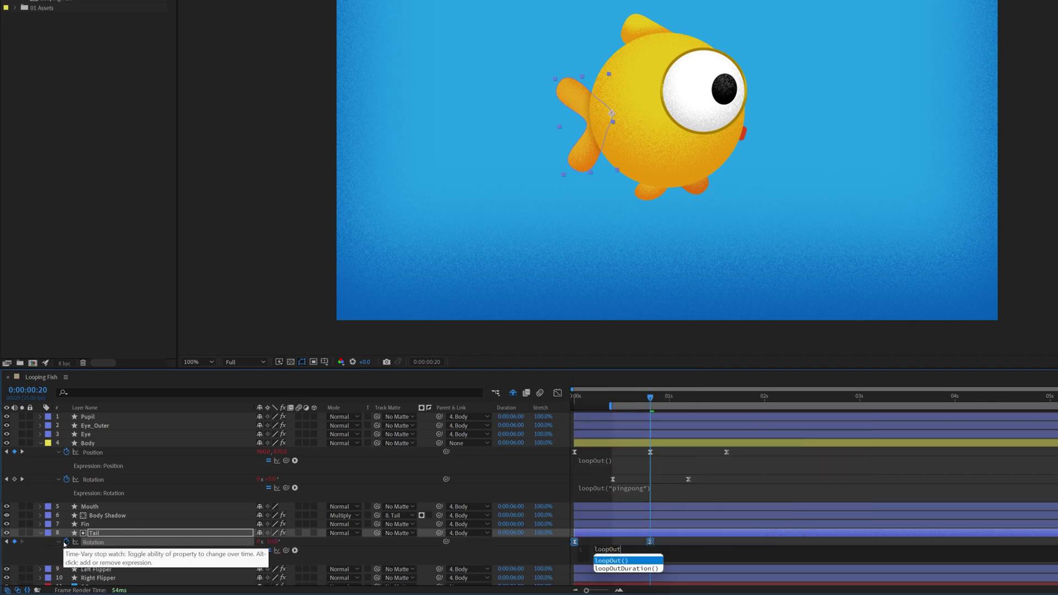
{"action": "type", "text": "(\"pingpong"}
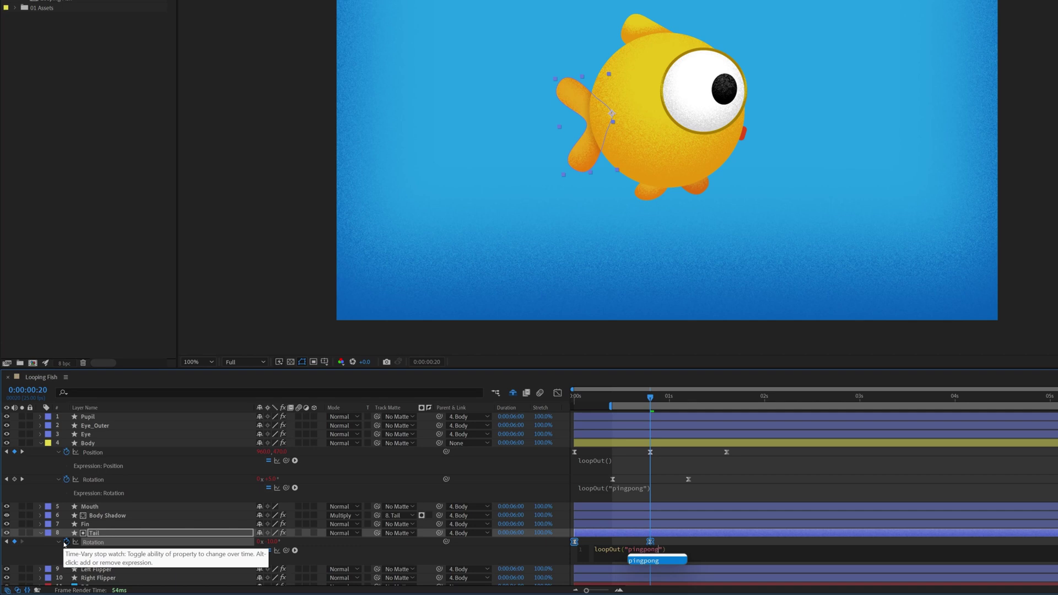
{"action": "left_click", "coordinate": [683, 543]}
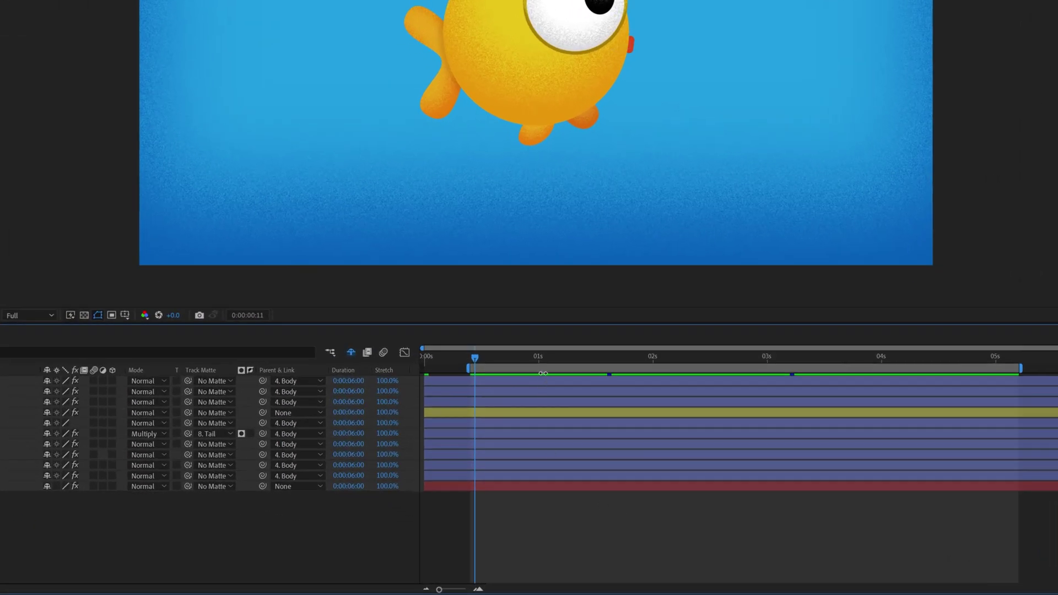
Trim the Looping Fish comp to its work area, making it 0:00:04:20 long
{"action": "right_click", "coordinate": [545, 369]}
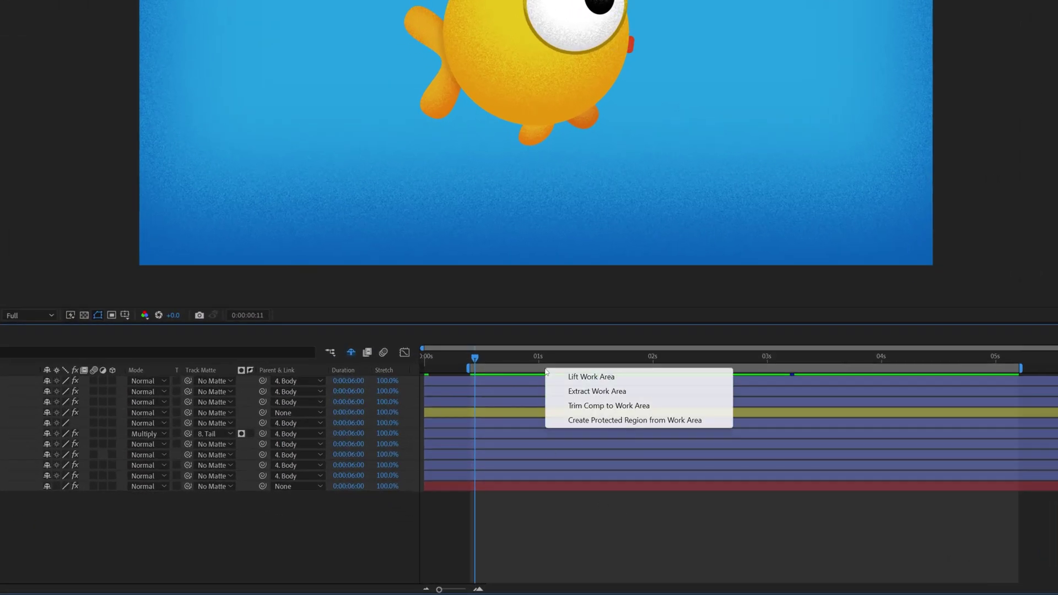
{"action": "left_click", "coordinate": [560, 407]}
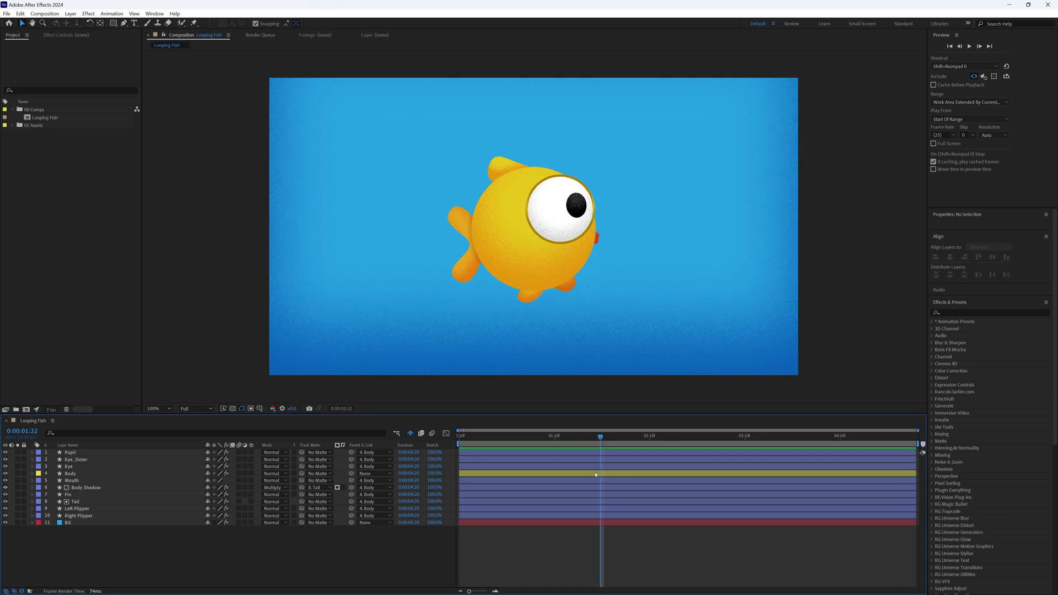
Draw a horizontal Pen line across the top of the comp, widen its stroke, and make it white
{"action": "key", "text": "g"}
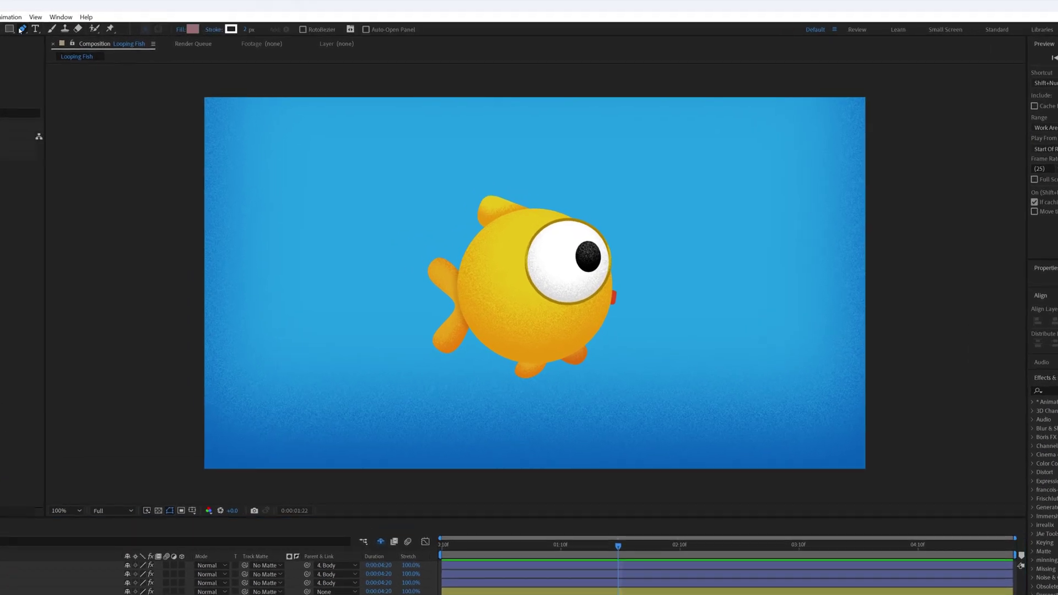
{"action": "left_click", "coordinate": [954, 144]}
{"action": "left_click", "coordinate": [109, 143]}
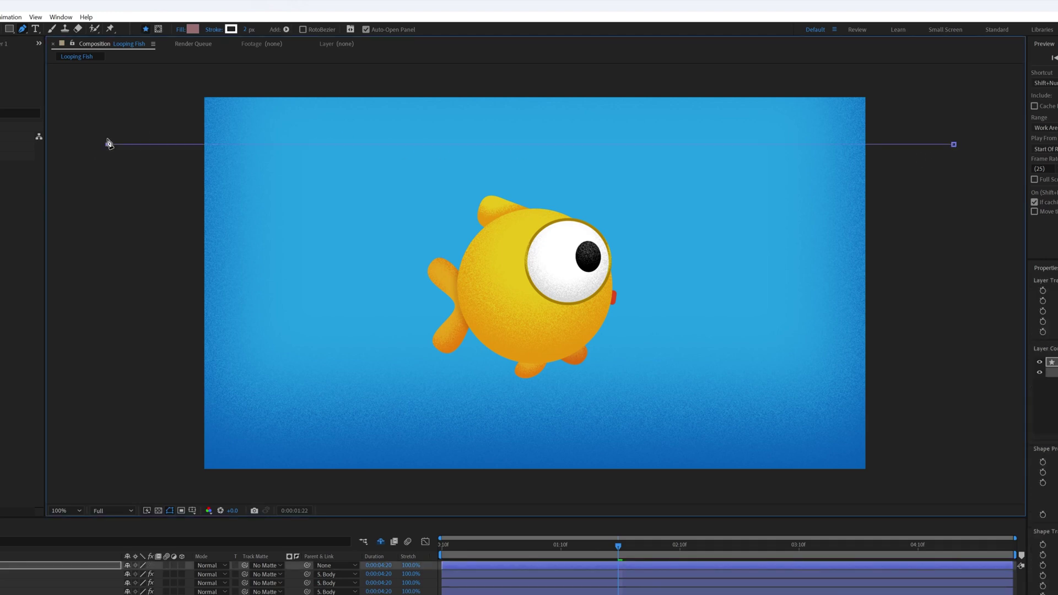
{"action": "left_click", "coordinate": [246, 29]}
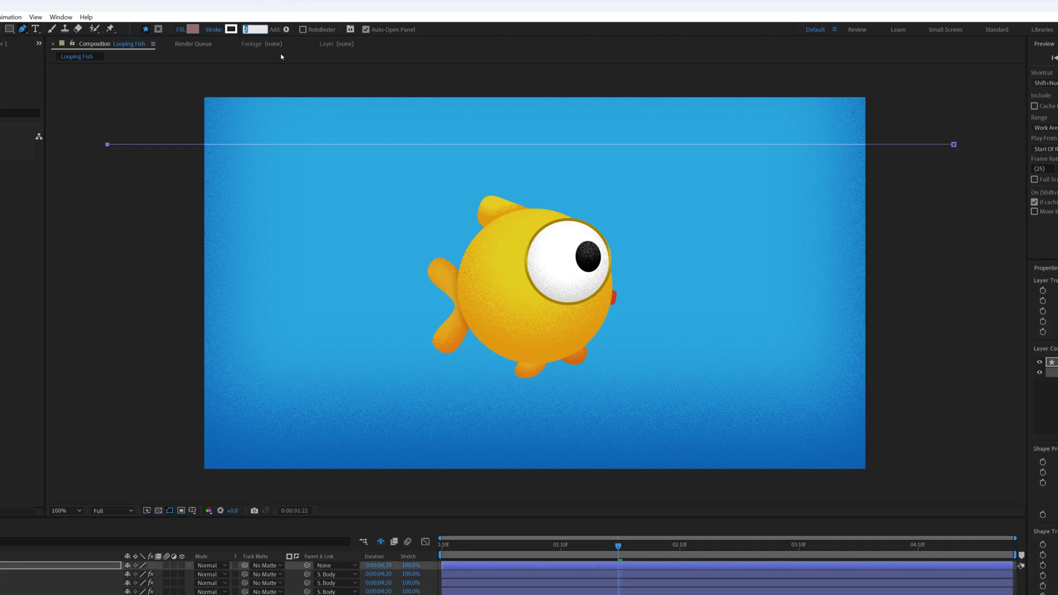
{"action": "key", "text": "Return"}
{"action": "left_click", "coordinate": [232, 30]}
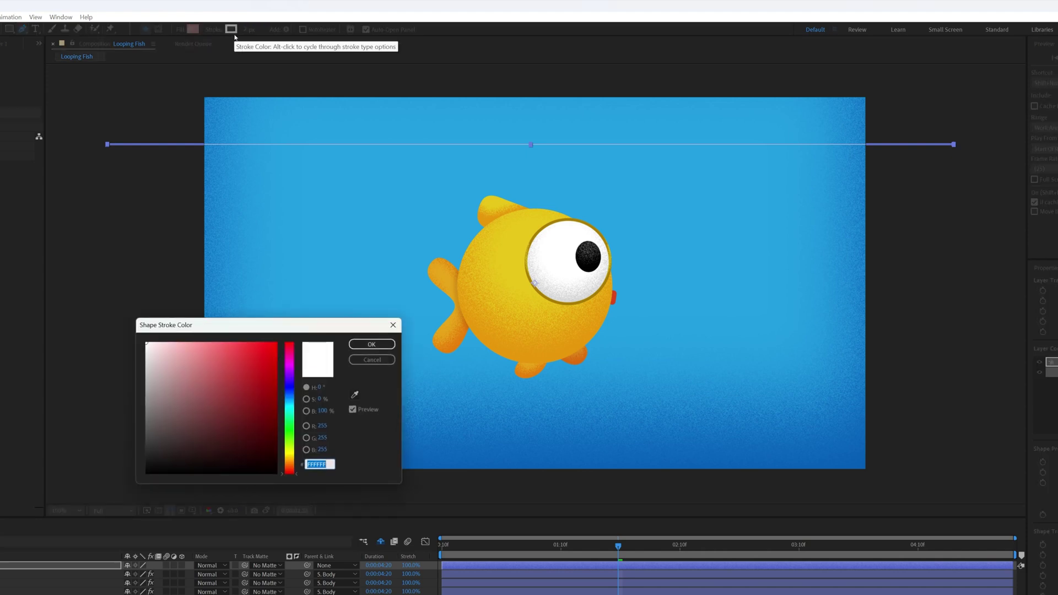
{"action": "left_click", "coordinate": [371, 343]}
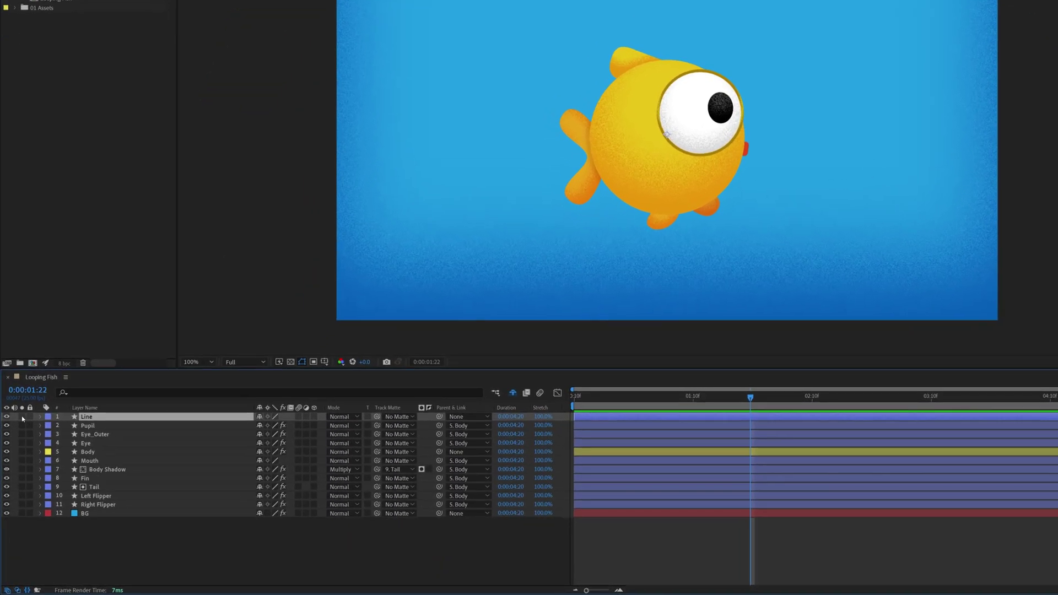
Solo the Line layer and give it a Purple label
{"action": "left_click", "coordinate": [17, 452]}
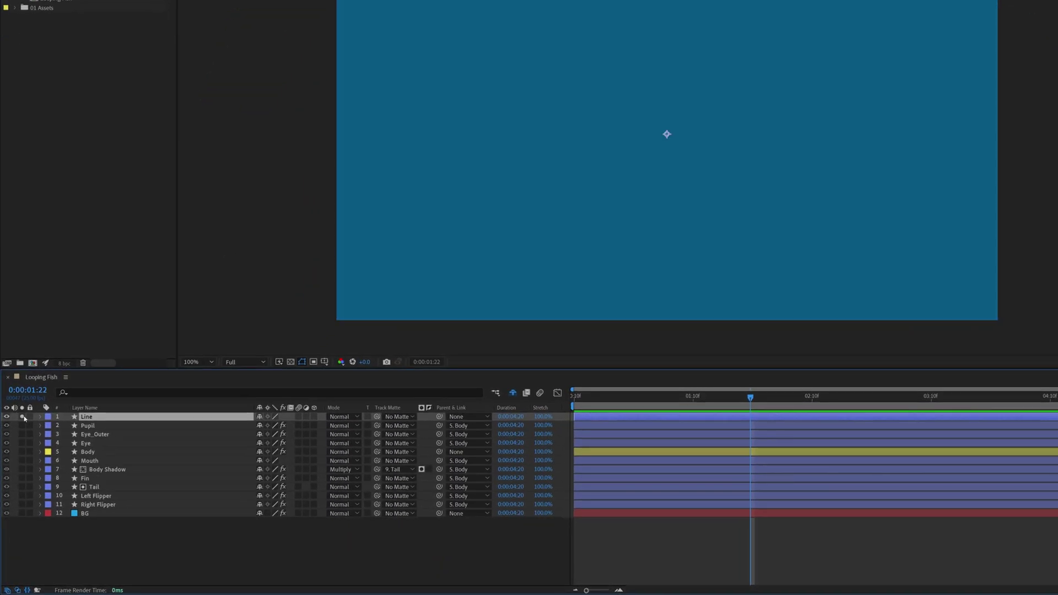
{"action": "left_click", "coordinate": [47, 419]}
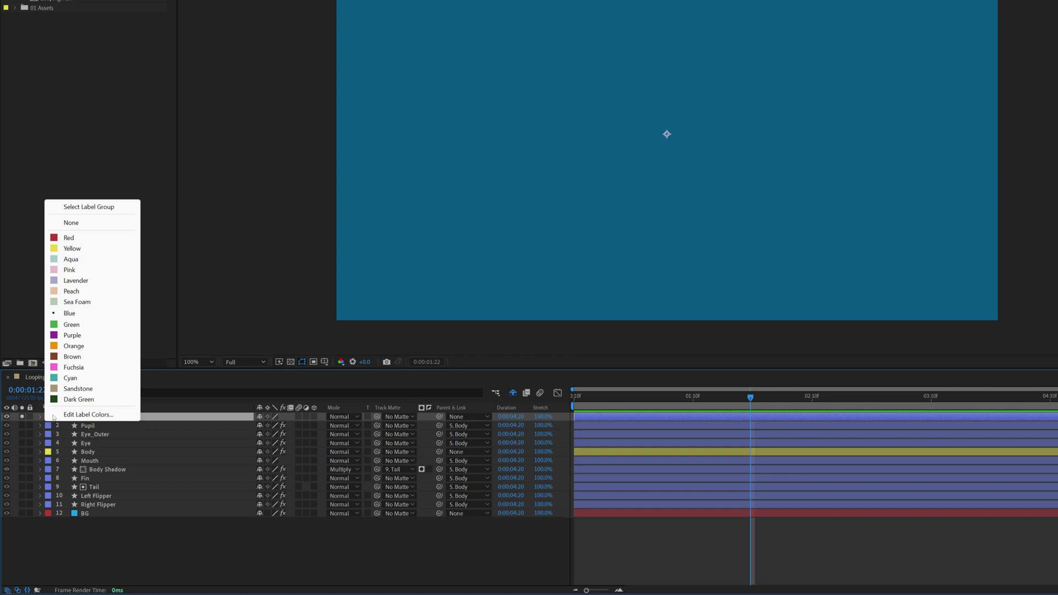
{"action": "left_click", "coordinate": [108, 338]}
Add Trim Paths to the Line layer with Start 45% and End 55%
{"action": "left_click", "coordinate": [40, 417]}
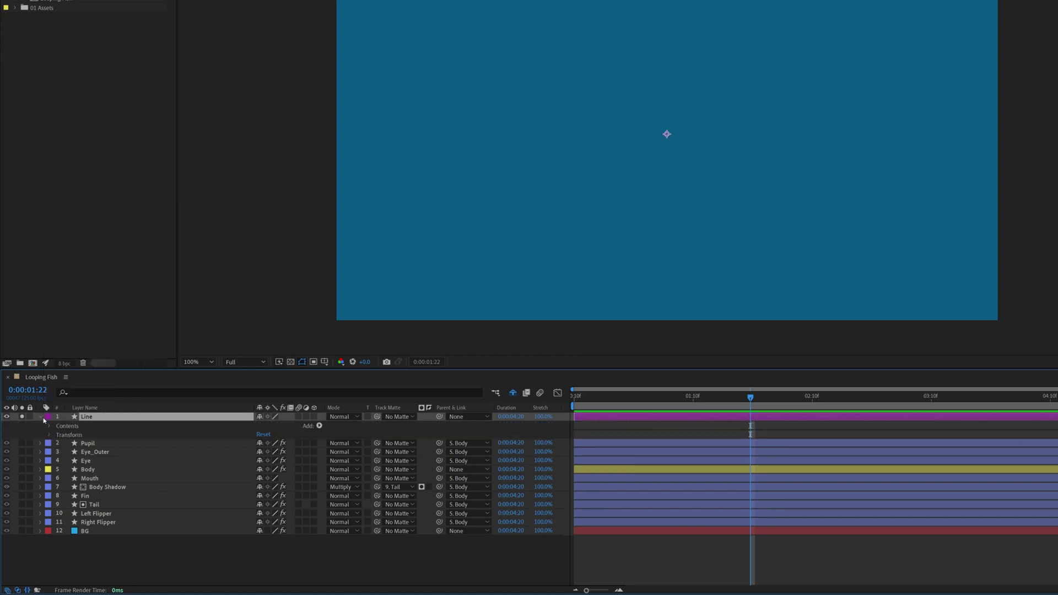
{"action": "left_click", "coordinate": [318, 425]}
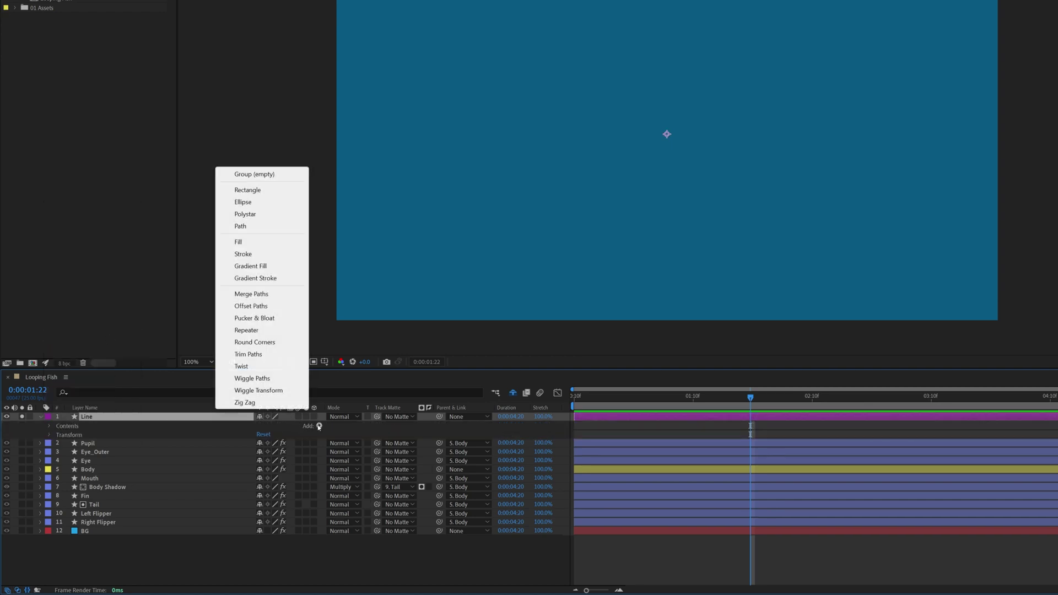
{"action": "left_click", "coordinate": [259, 356]}
{"action": "left_click", "coordinate": [58, 446]}
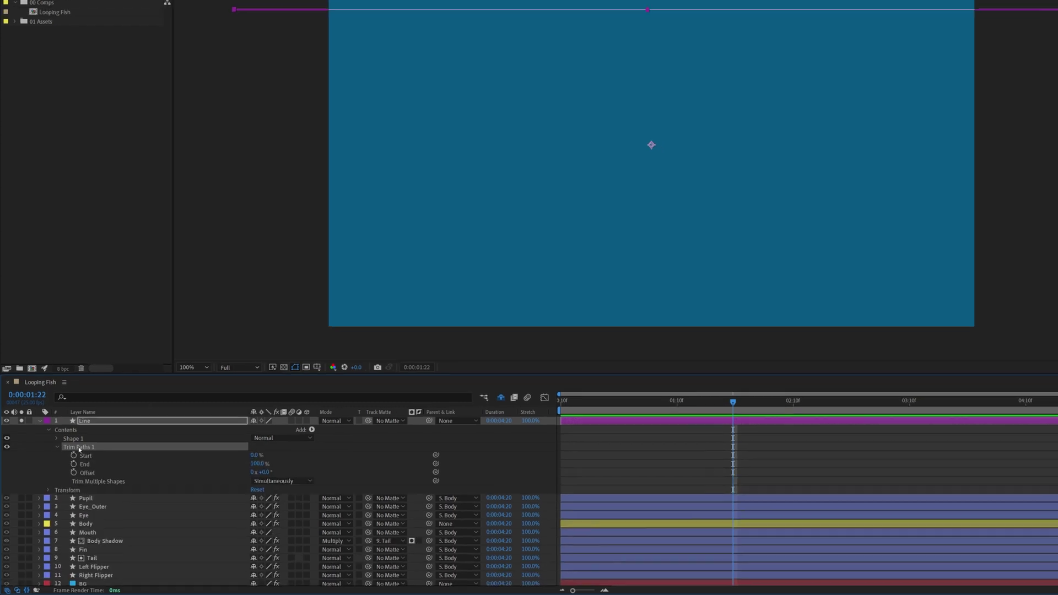
{"action": "left_click", "coordinate": [260, 451]}
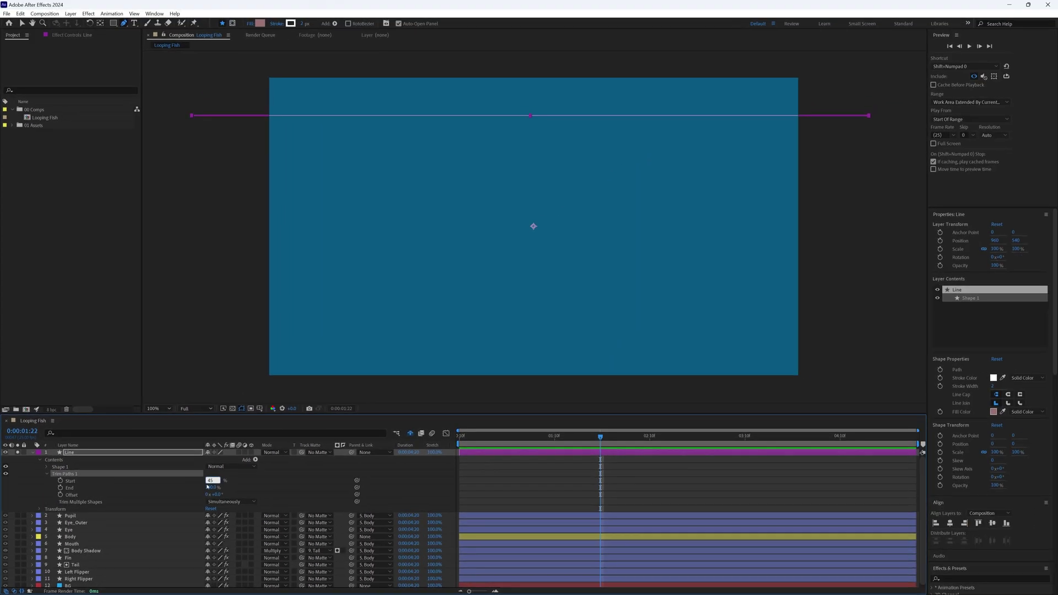
{"action": "left_click", "coordinate": [210, 487]}
{"action": "type", "text": "55"}
{"action": "key", "text": "Return"}
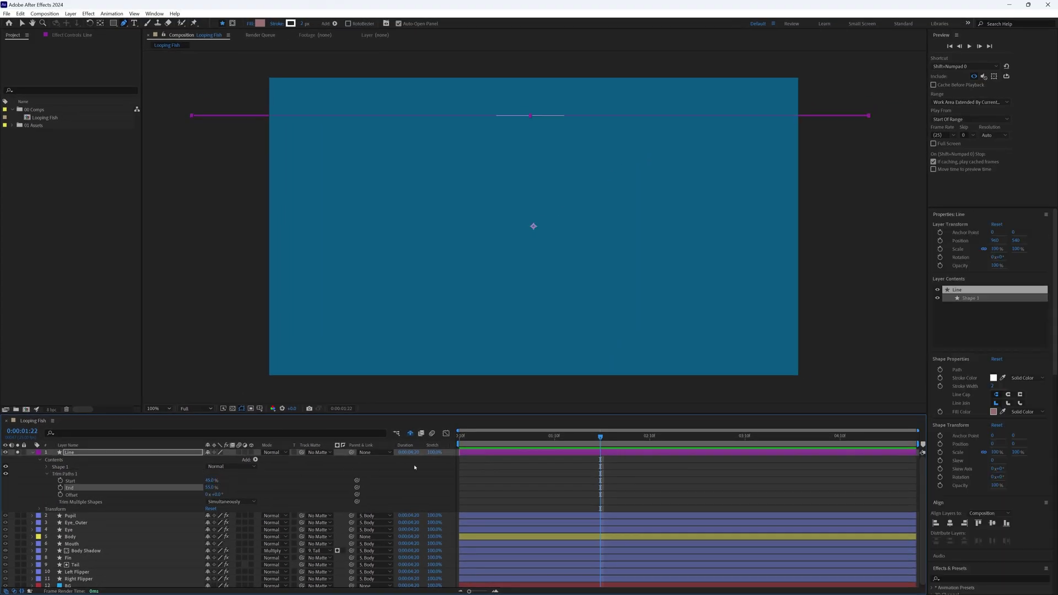
Keyframe the trim Offset from -122° at the comp start to +120° at 0:00:02:16
{"action": "key", "text": "Home"}
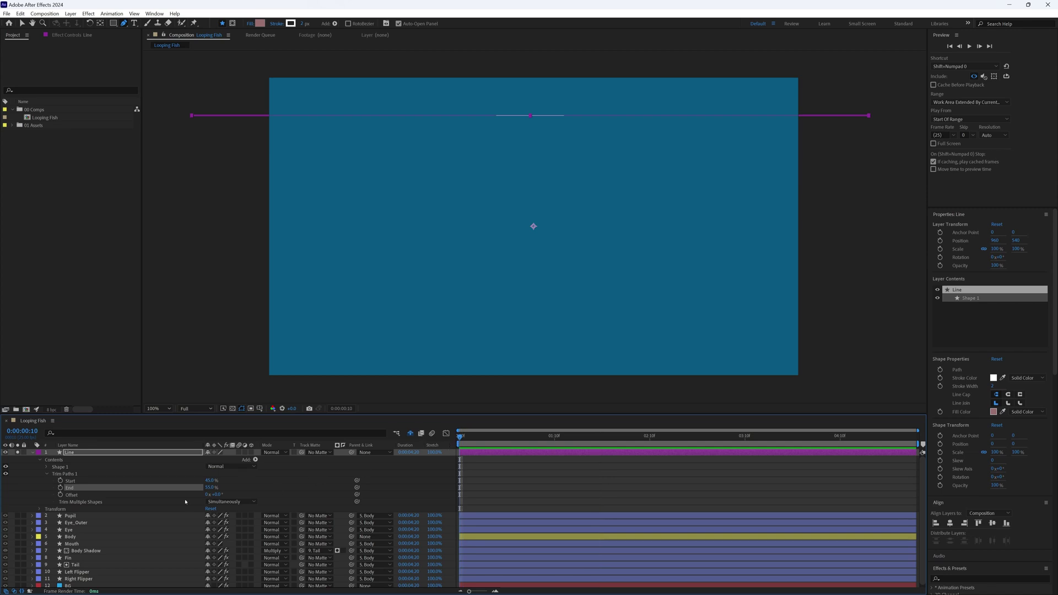
{"action": "left_click", "coordinate": [61, 495]}
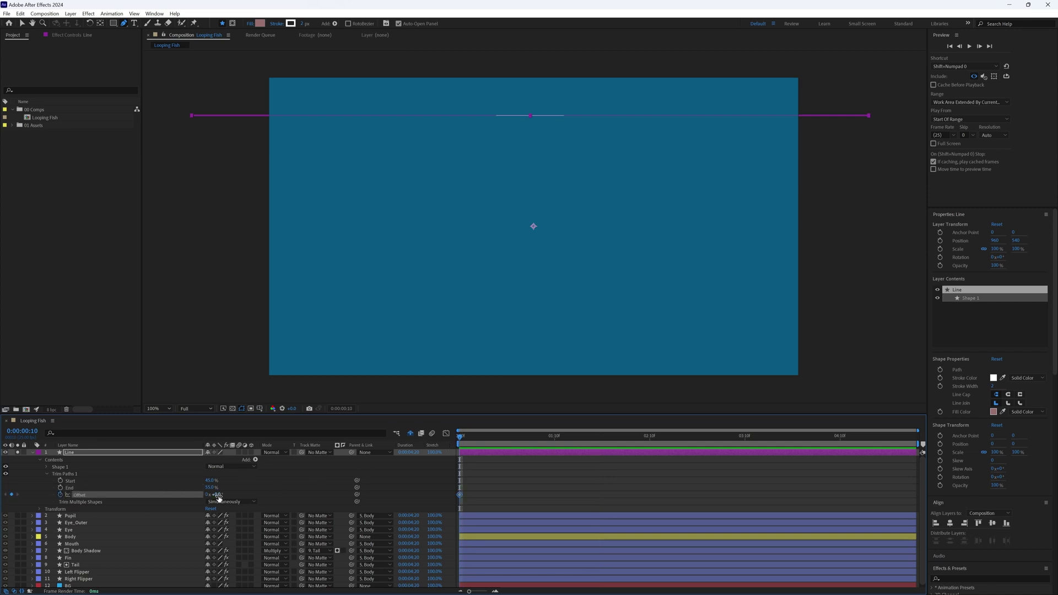
{"action": "left_click_drag", "start_coordinate": [219, 498], "coordinate": [148, 497]}
{"action": "left_click_drag", "start_coordinate": [524, 434], "coordinate": [672, 435]}
{"action": "left_click_drag", "start_coordinate": [215, 495], "coordinate": [346, 497]}
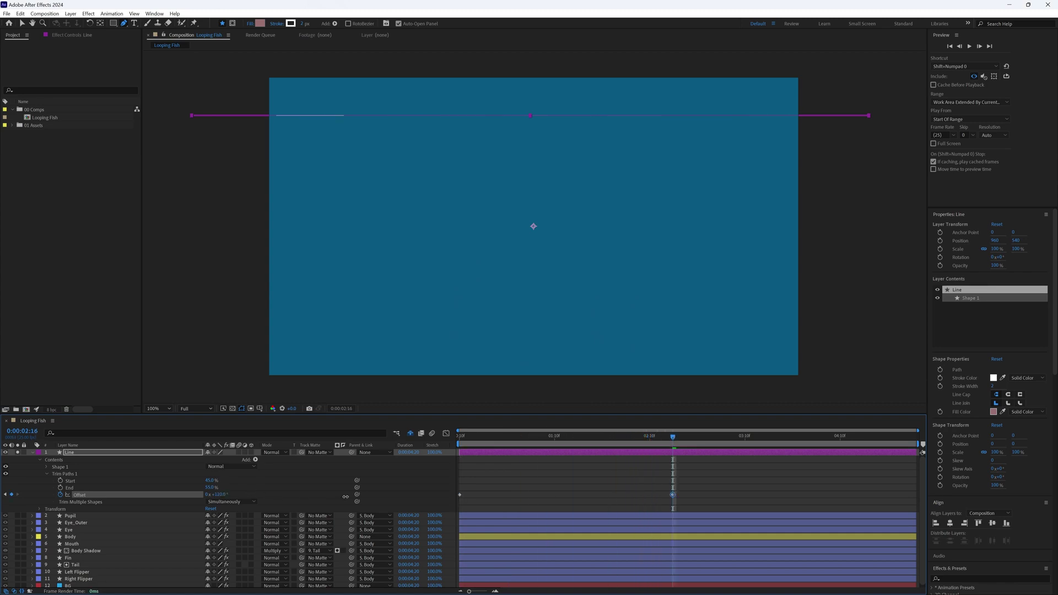
Preview the dash sliding along the line, then reselect the Line layer
{"action": "left_click", "coordinate": [506, 484]}
{"action": "key", "text": "space"}
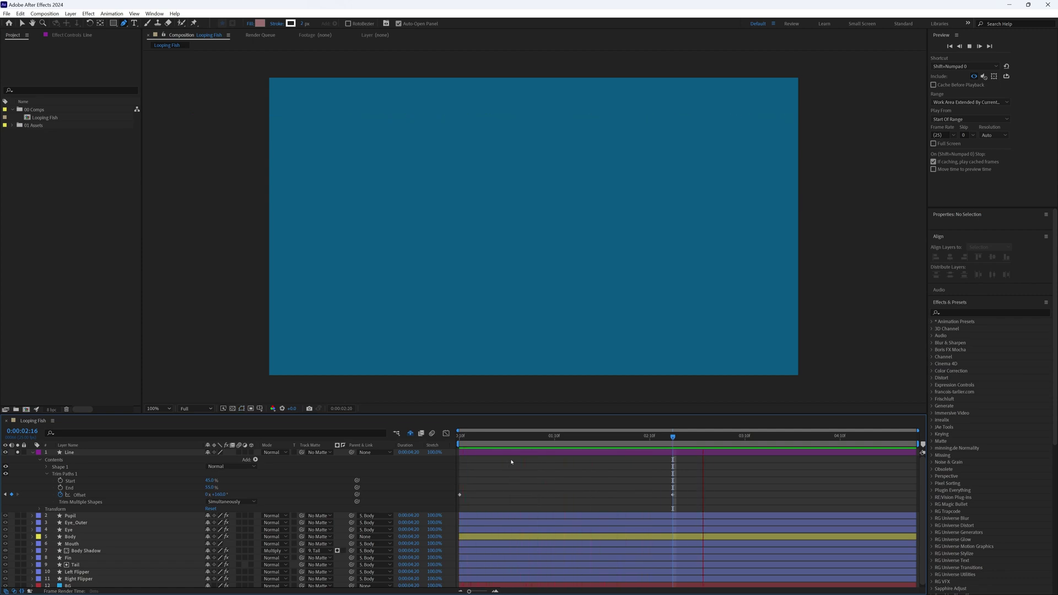
{"action": "left_click", "coordinate": [544, 455]}
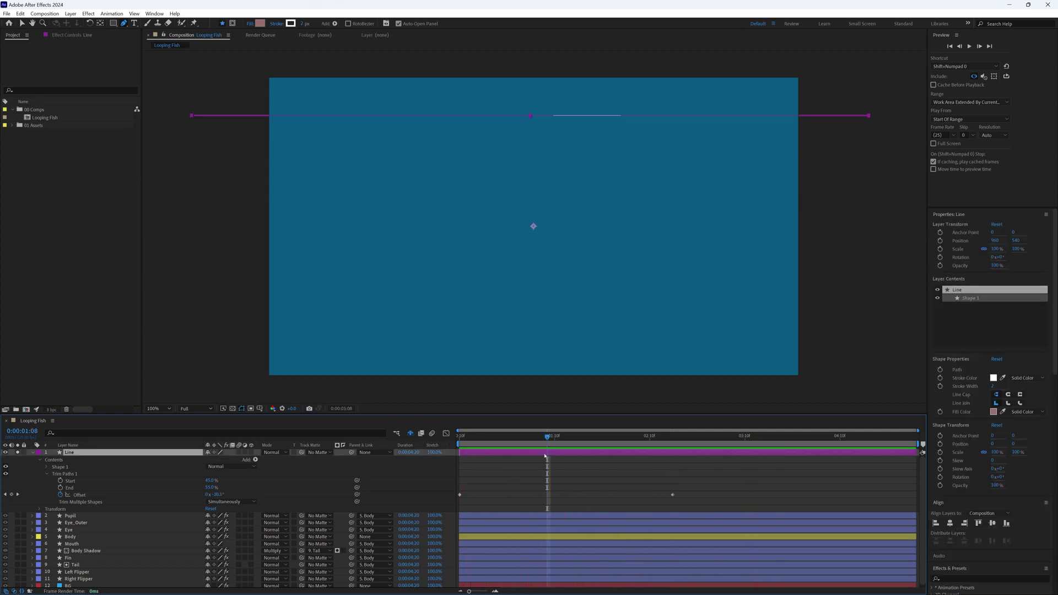
Duplicate the Line layer as Line 2, move it lower, nudge its trim Start up, and stagger its Offset keyframes
{"action": "key", "text": "ctrl+d"}
{"action": "left_click_drag", "start_coordinate": [551, 116], "coordinate": [551, 184]}
{"action": "left_click", "coordinate": [32, 452]}
{"action": "left_click", "coordinate": [209, 481]}
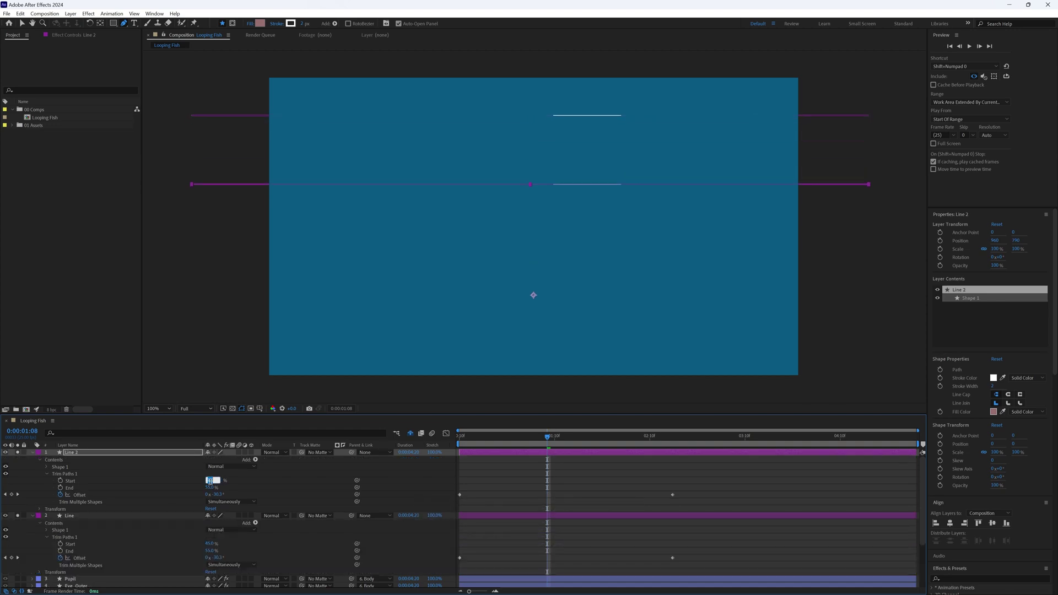
{"action": "key", "text": "Up"}
{"action": "key", "text": "Up"}
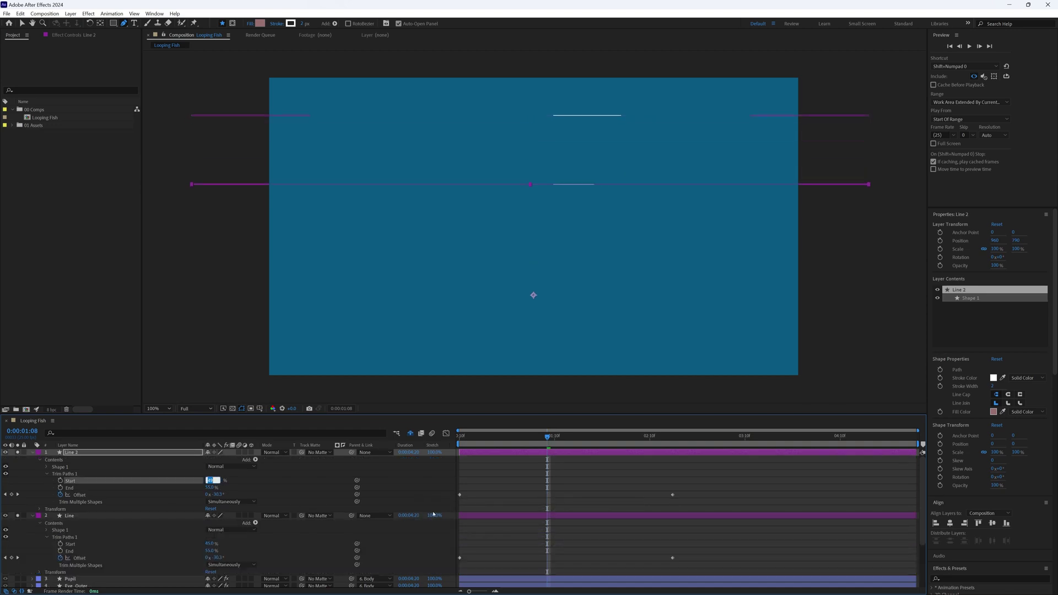
{"action": "left_click_drag", "start_coordinate": [460, 494], "coordinate": [506, 496]}
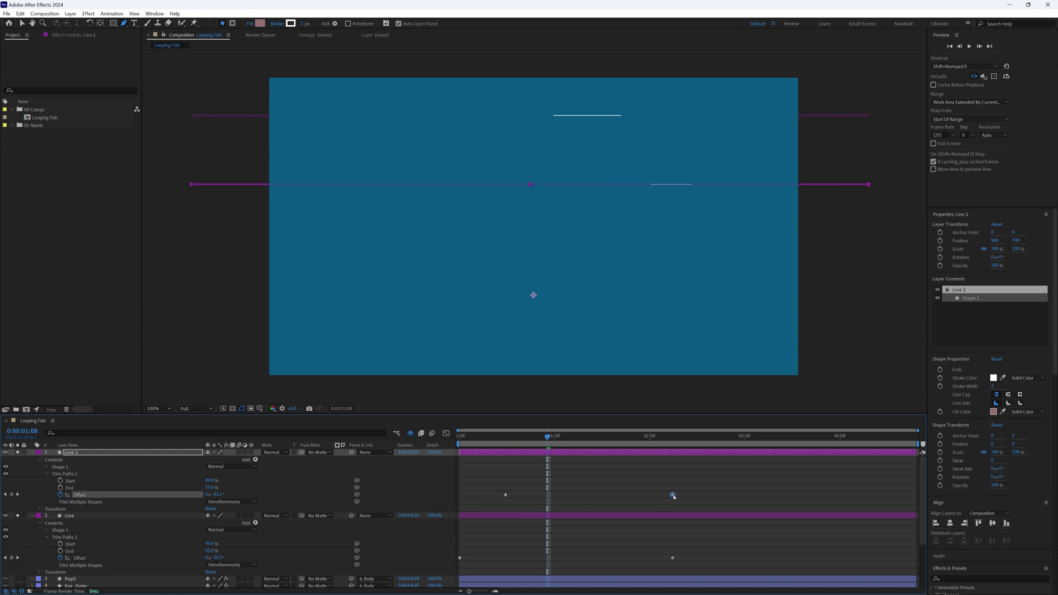
{"action": "left_click_drag", "start_coordinate": [672, 496], "coordinate": [642, 495]}
Duplicate Line 2 to build up more streak layers
{"action": "left_click", "coordinate": [121, 452]}
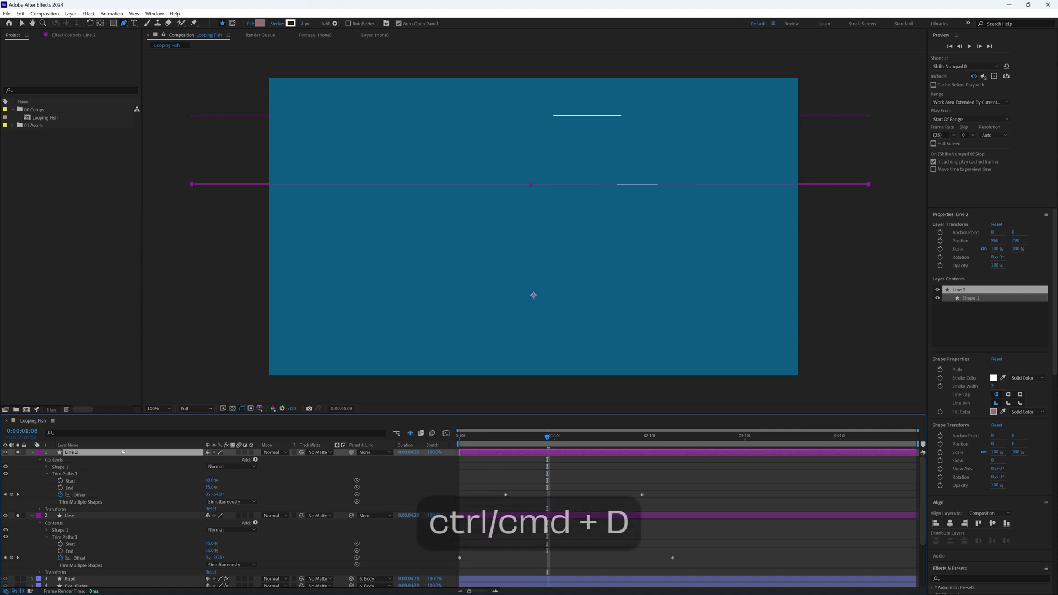
{"action": "key", "text": "ctrl+d"}
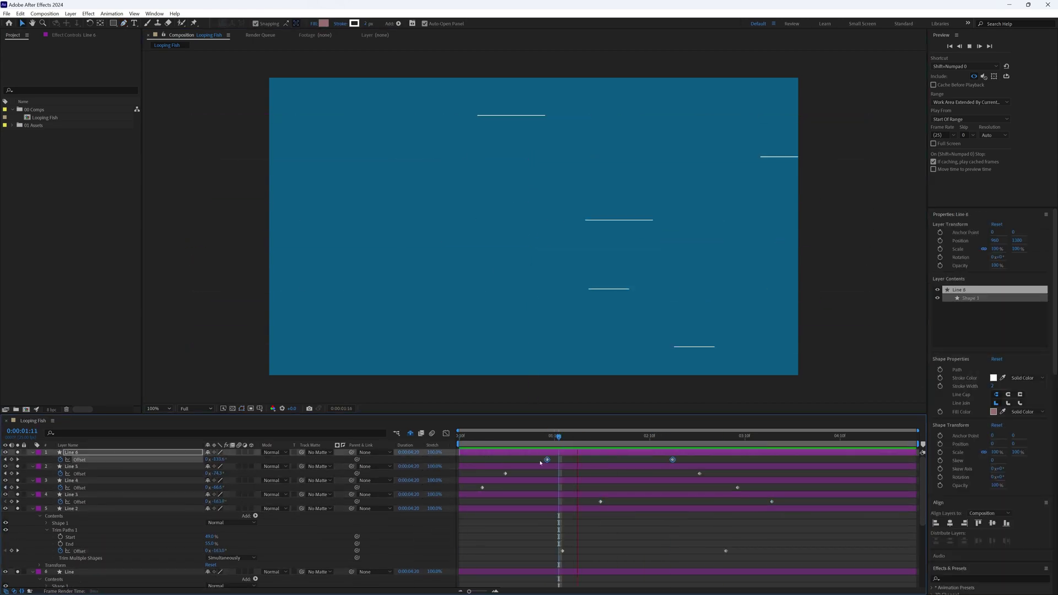
{"action": "left_click", "coordinate": [718, 508]}
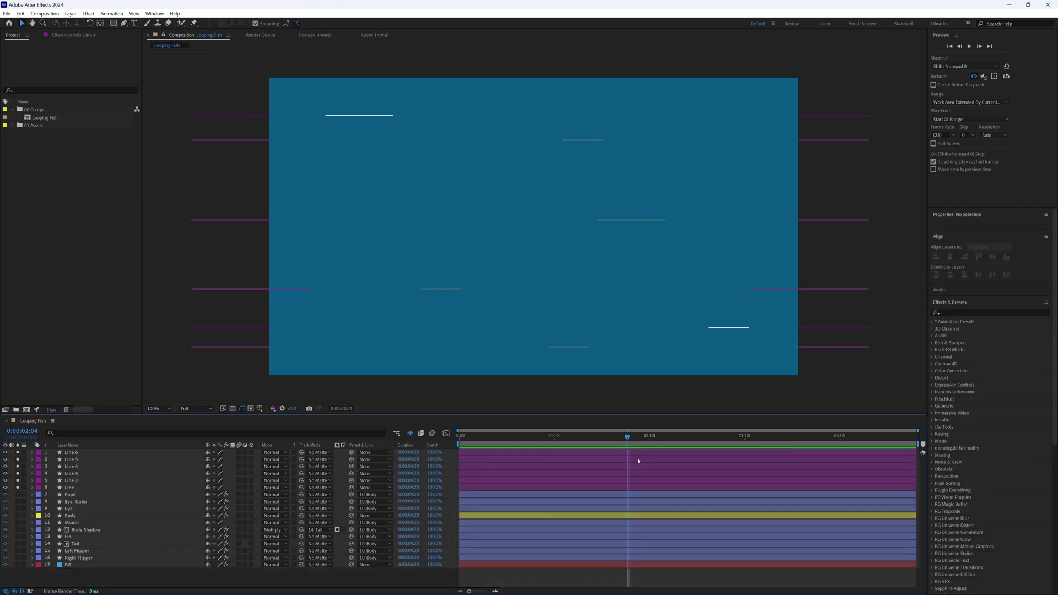
Collapse the six Line layers and shift their bars later in time, previewing before and after
{"action": "key", "text": "space"}
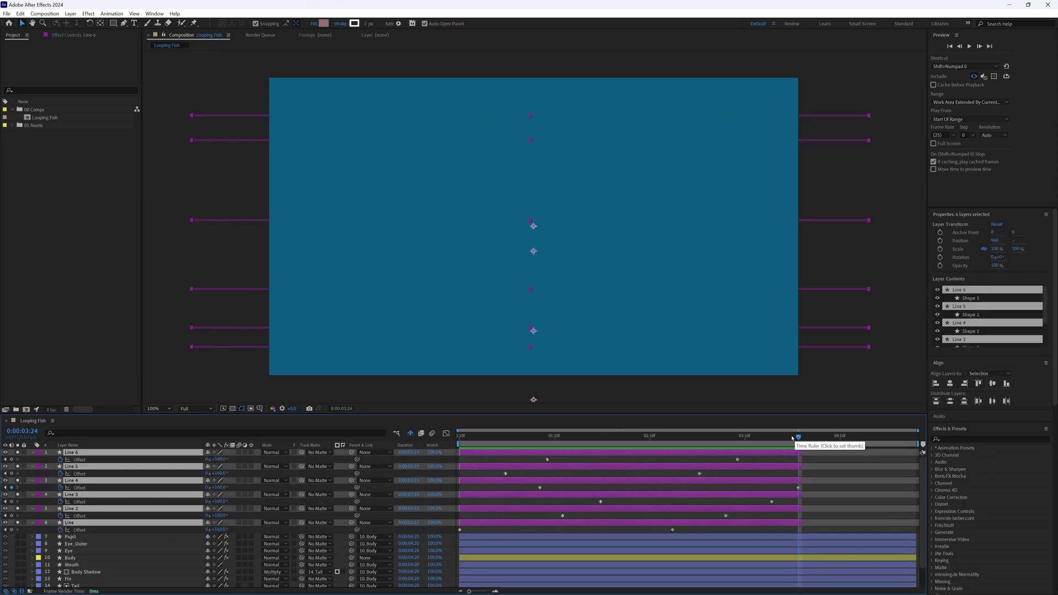
{"action": "key", "text": "u"}
{"action": "left_click_drag", "start_coordinate": [655, 453], "coordinate": [707, 456]}
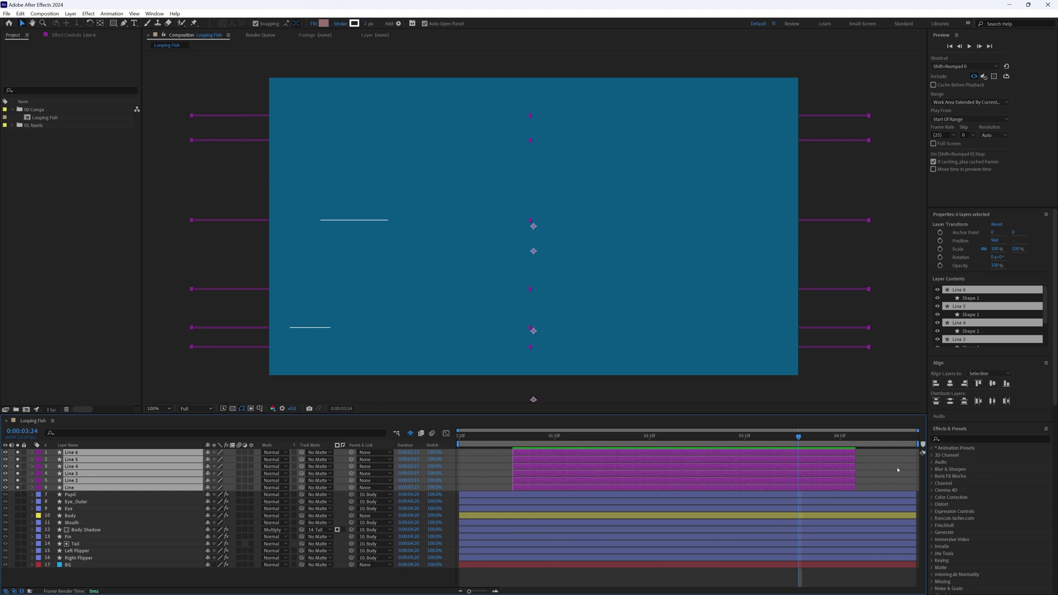
{"action": "key", "text": "space"}
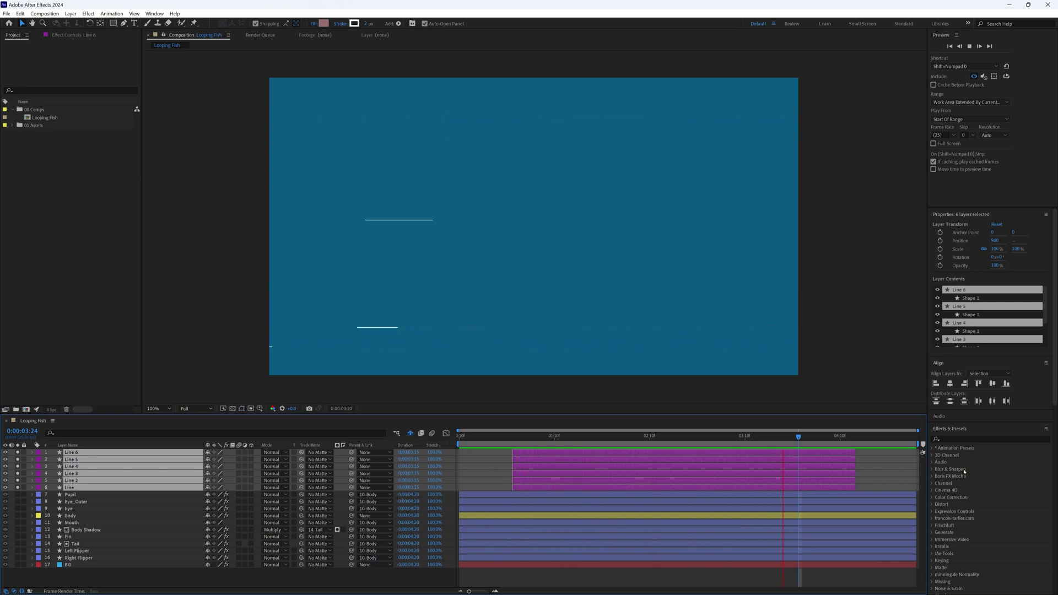
At 0:00:01:11, duplicate the six Line layers, move the copies to the top, and label them Orange
{"action": "left_click", "coordinate": [673, 440]}
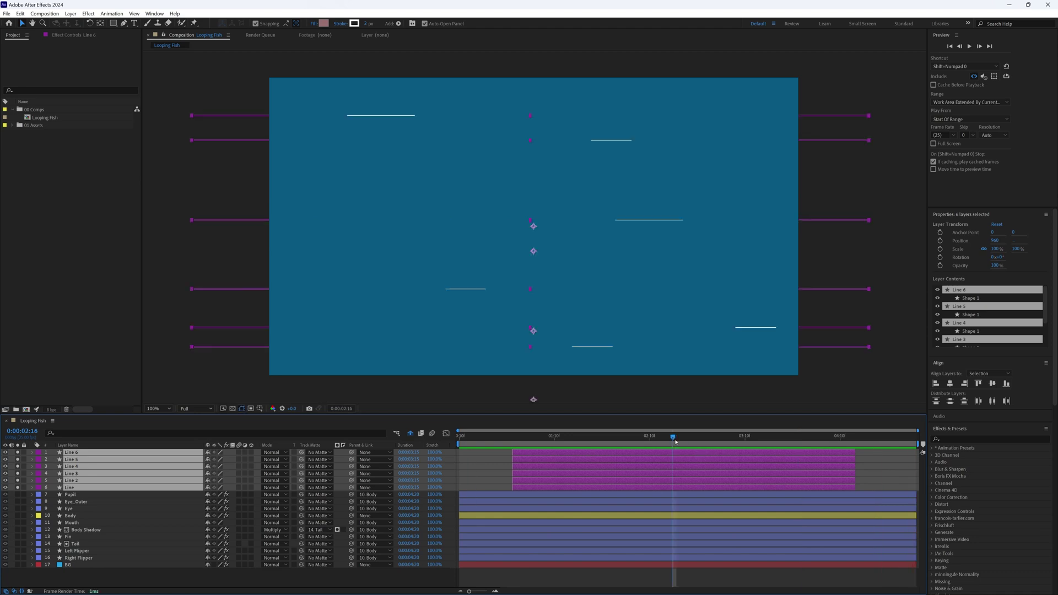
{"action": "left_click", "coordinate": [558, 439]}
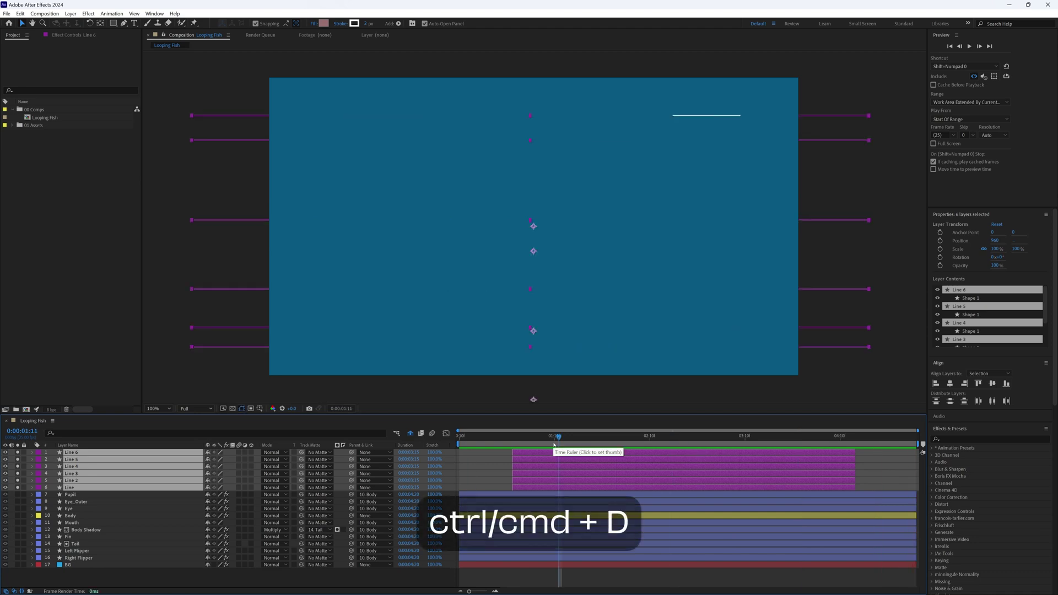
{"action": "key", "text": "ctrl+d"}
{"action": "left_click_drag", "start_coordinate": [71, 466], "coordinate": [39, 455]}
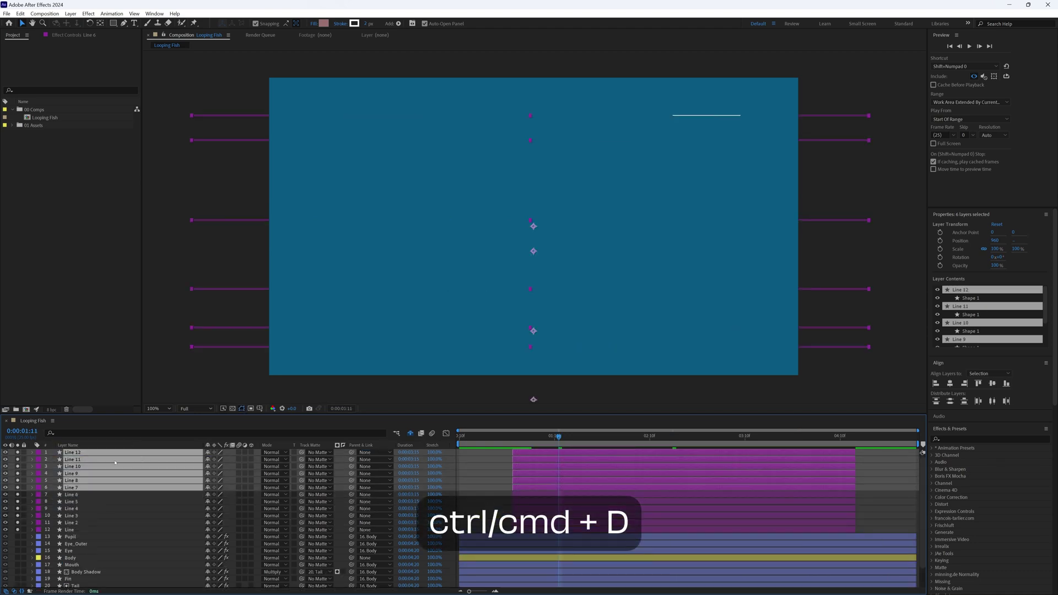
{"action": "left_click", "coordinate": [38, 455]}
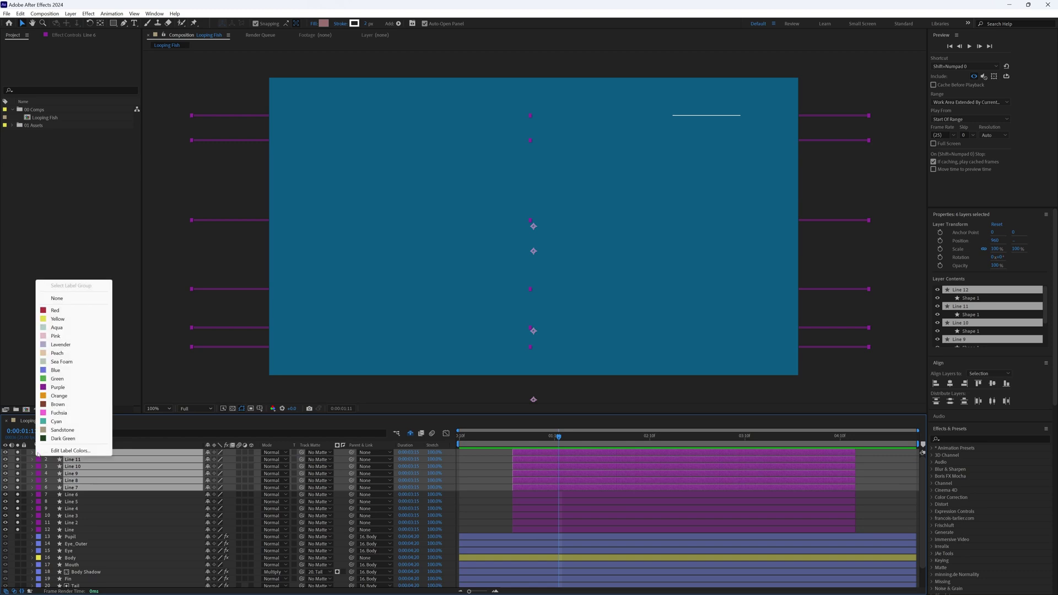
{"action": "left_click", "coordinate": [78, 395]}
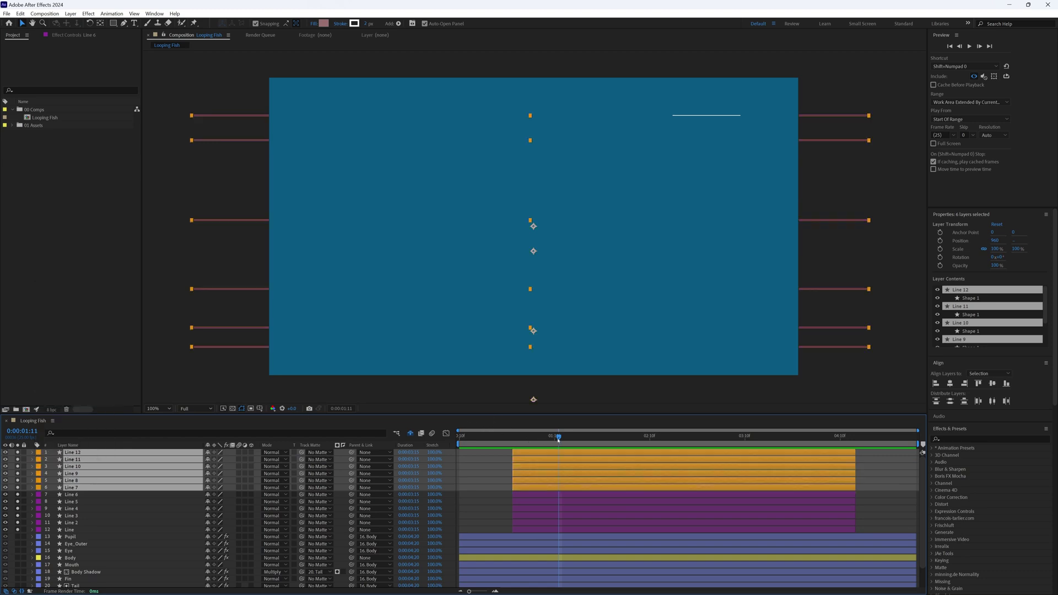
{"action": "left_click_drag", "start_coordinate": [601, 438], "coordinate": [680, 438]}
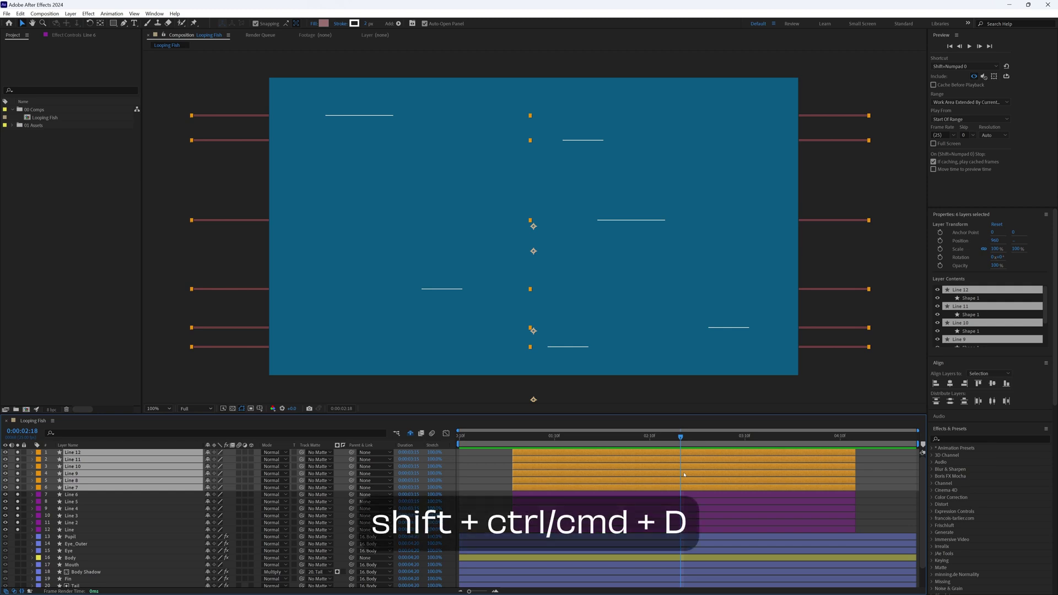
Split the orange layers at 0:00:02:18 and move the later halves, Line 13–18, to the top labelled Fuchsia
{"action": "key", "text": "ctrl+shift+d"}
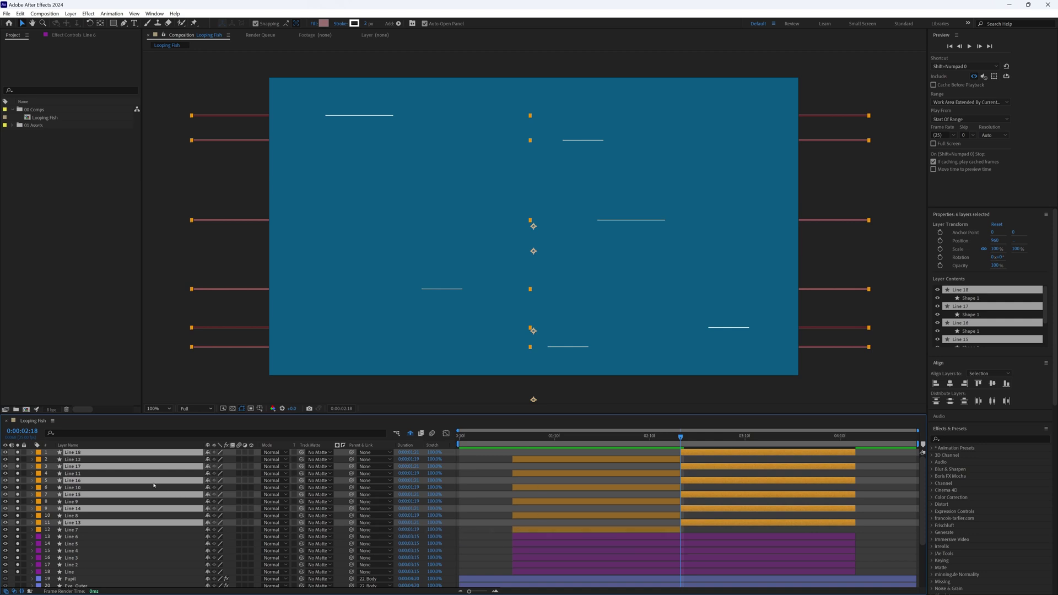
{"action": "left_click_drag", "start_coordinate": [137, 470], "coordinate": [134, 462]}
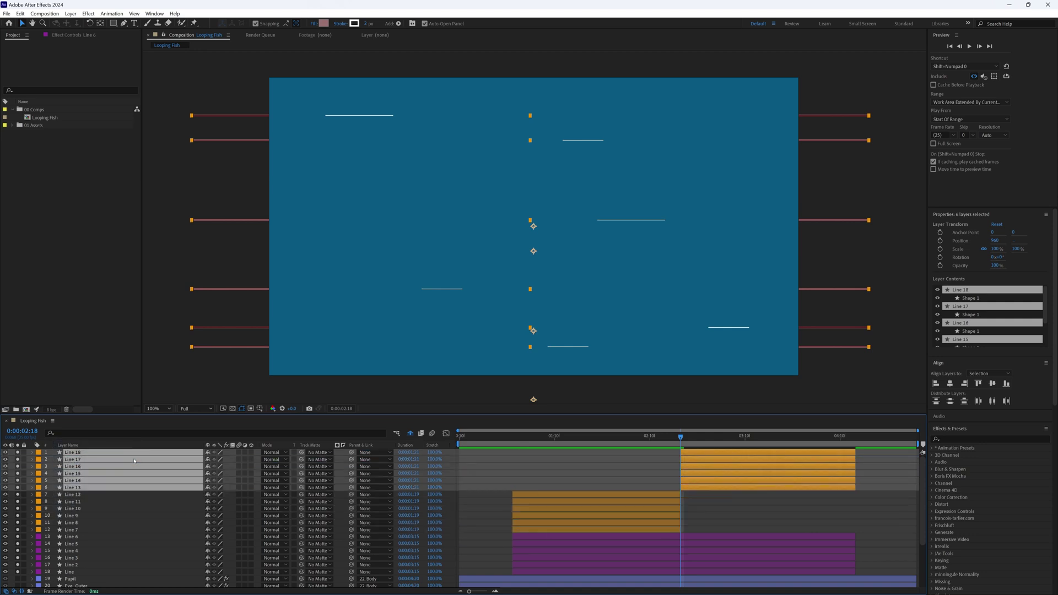
{"action": "left_click", "coordinate": [38, 460]}
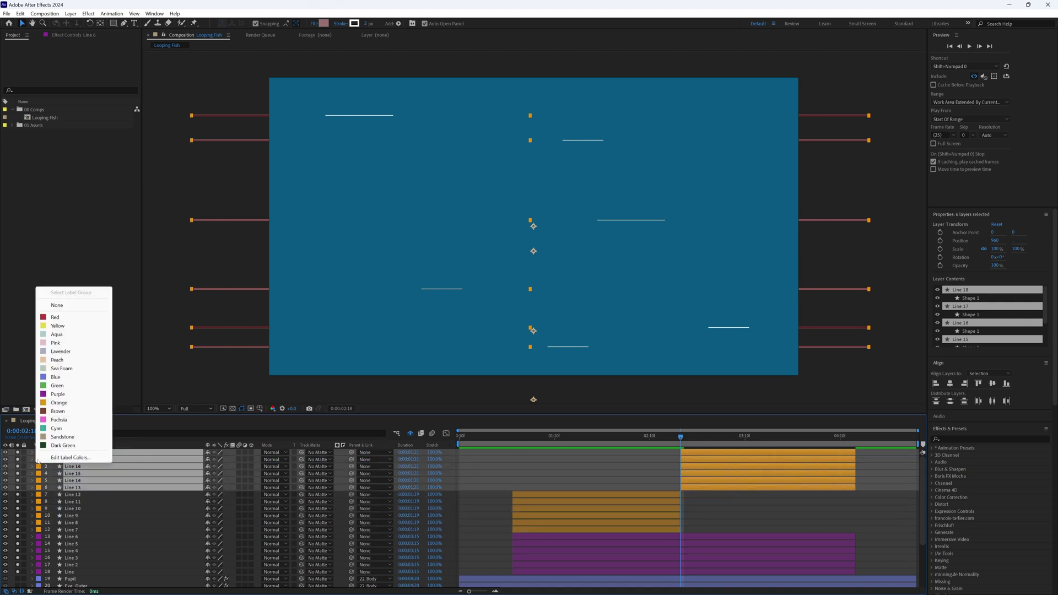
{"action": "left_click", "coordinate": [59, 420]}
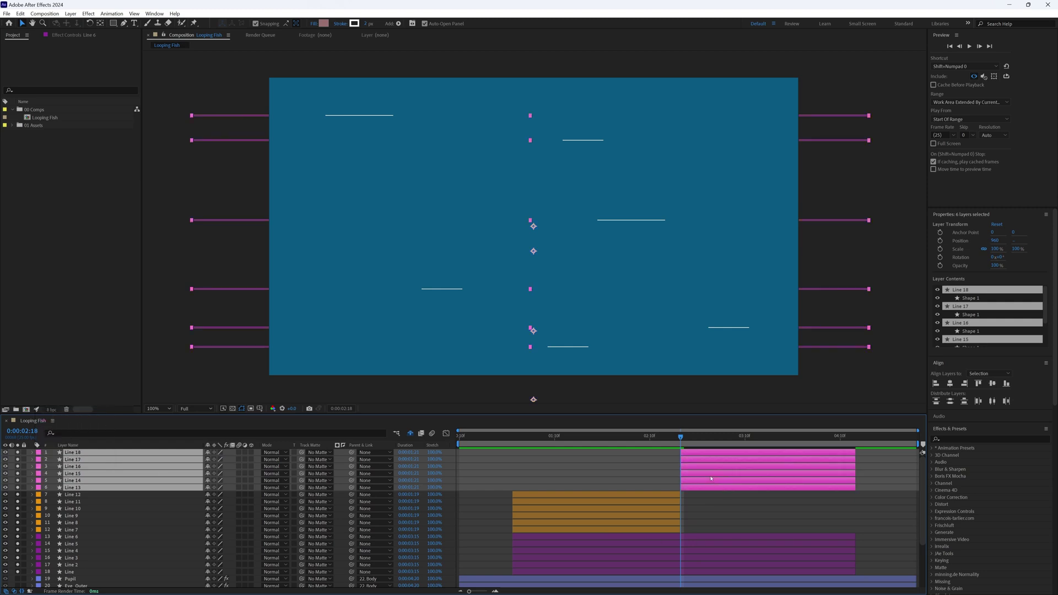
{"action": "key", "text": "space"}
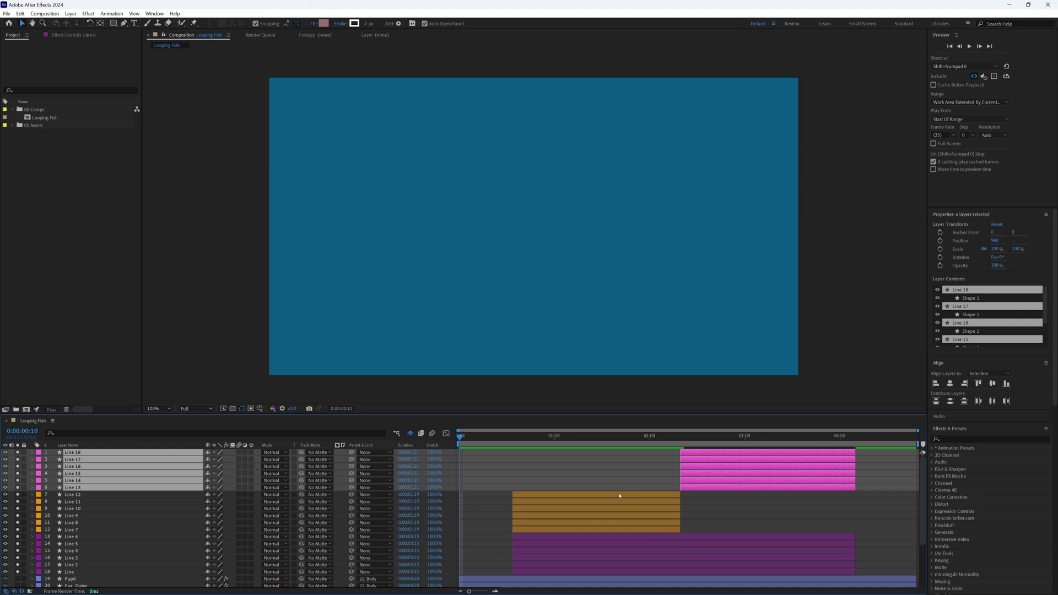
Start the Fuchsia layers near the comp's start and end the orange layers at the comp's end
{"action": "key", "text": "bracketleft"}
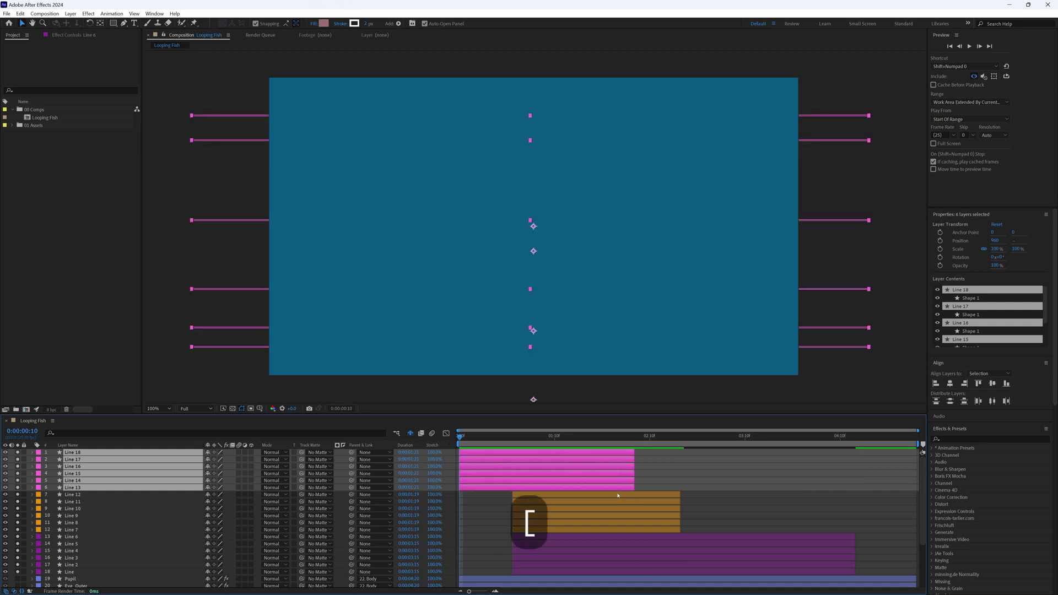
{"action": "left_click", "coordinate": [618, 497]}
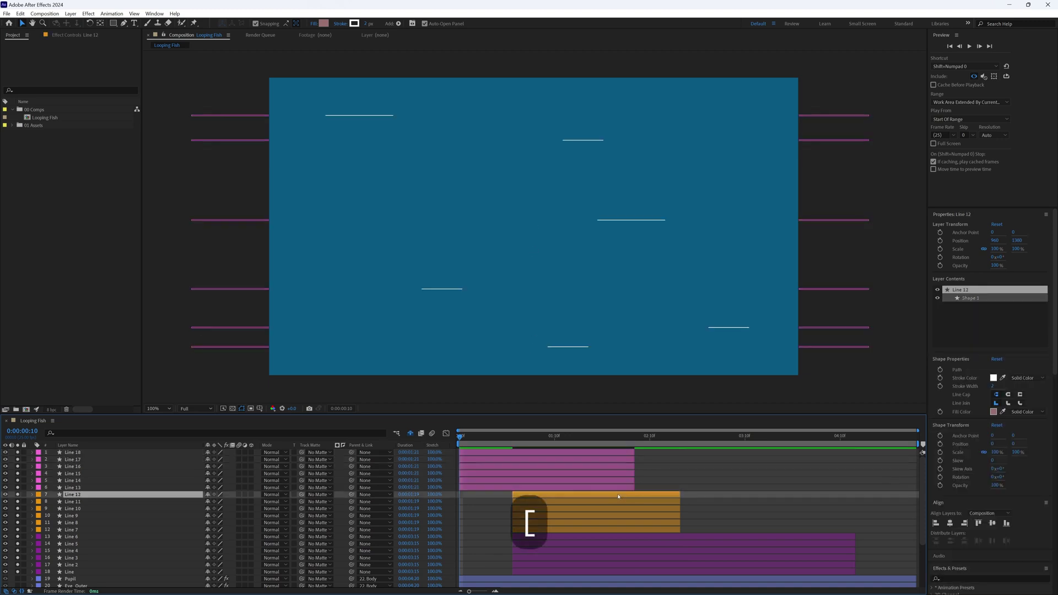
{"action": "left_click", "coordinate": [634, 529], "text": "shift"}
{"action": "left_click_drag", "start_coordinate": [689, 438], "coordinate": [913, 448]}
{"action": "key", "text": "bracketright"}
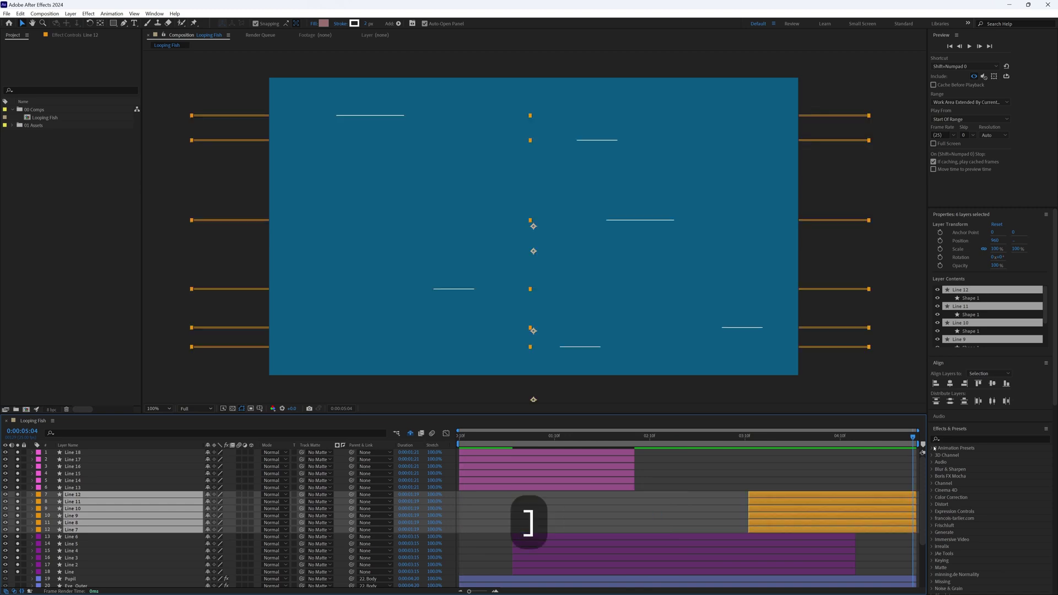
Preview the full streak loop, then select all eighteen Line layers
{"action": "key", "text": "space"}
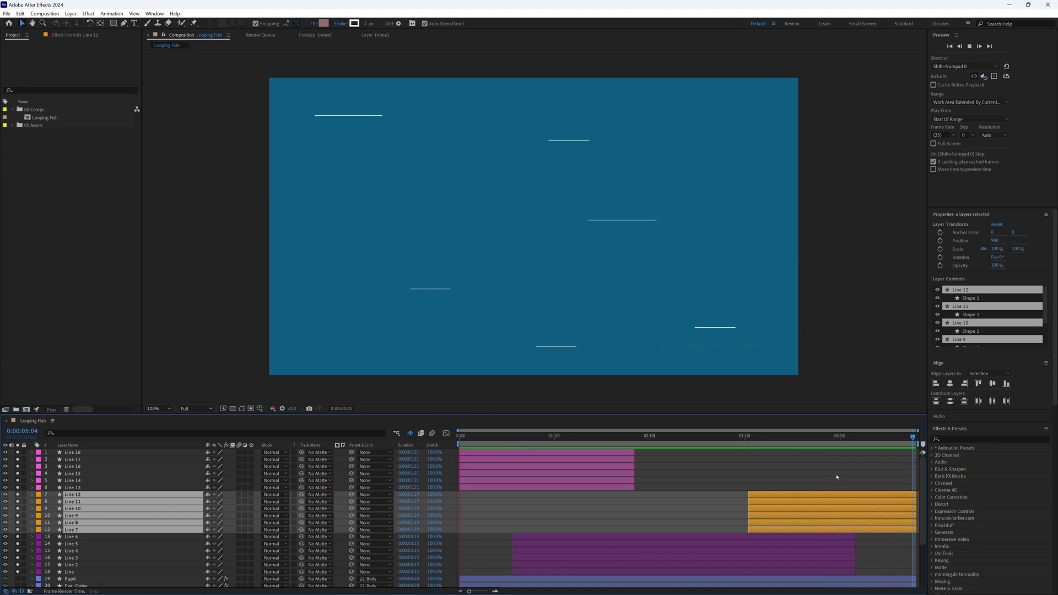
{"action": "key", "text": "space"}
{"action": "key", "text": "ctrl+a"}
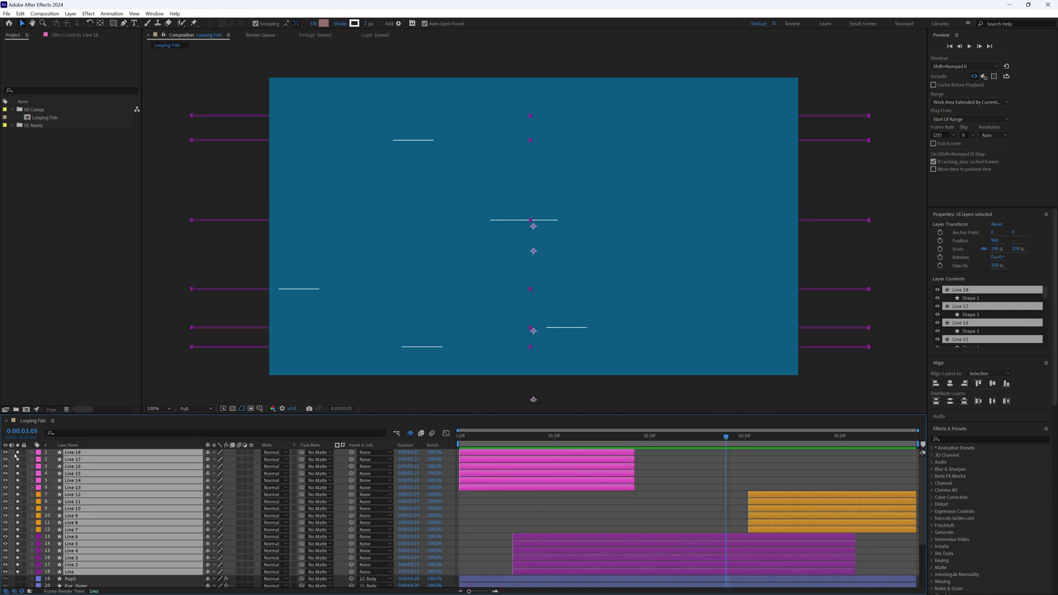
Unsolo the eighteen Line layers, move them down to just above BG behind the fish, and preview
{"action": "left_click", "coordinate": [16, 453]}
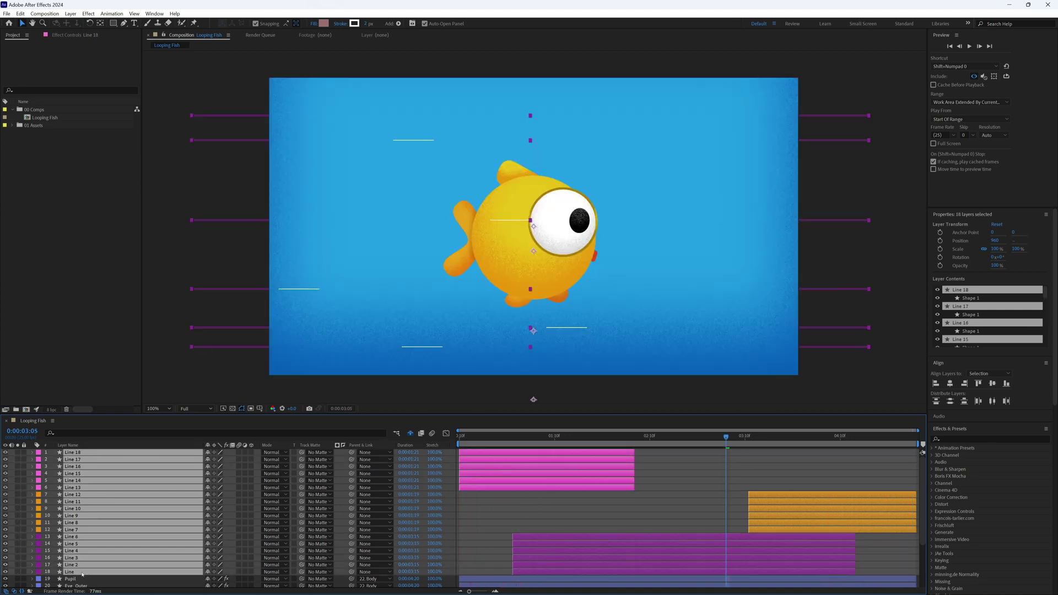
{"action": "scroll", "coordinate": [82, 575], "scroll_direction": "down", "scroll_amount": 3}
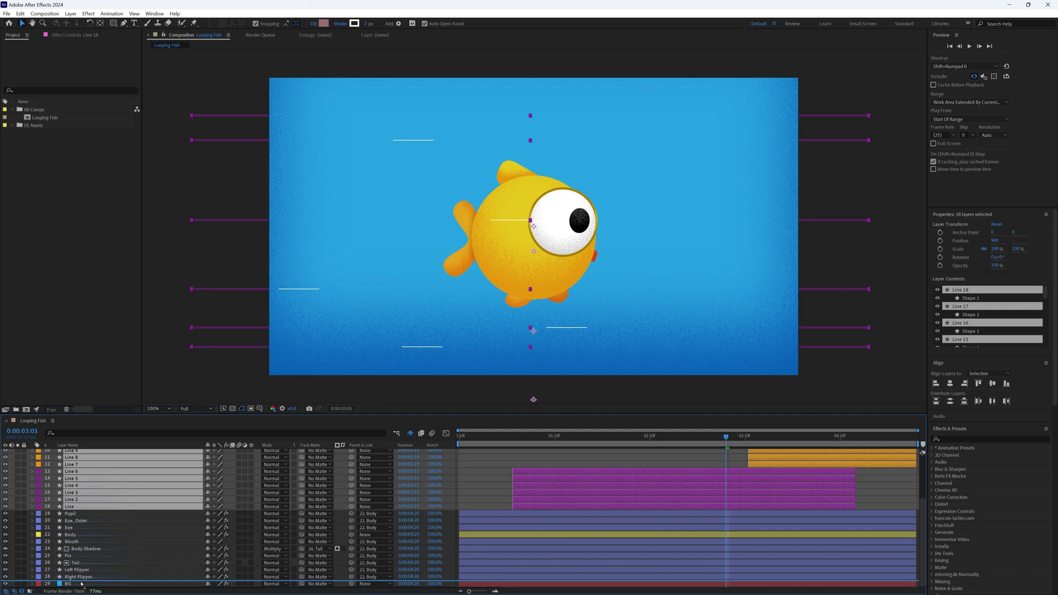
{"action": "key", "text": "ctrl+shift+bracketleft"}
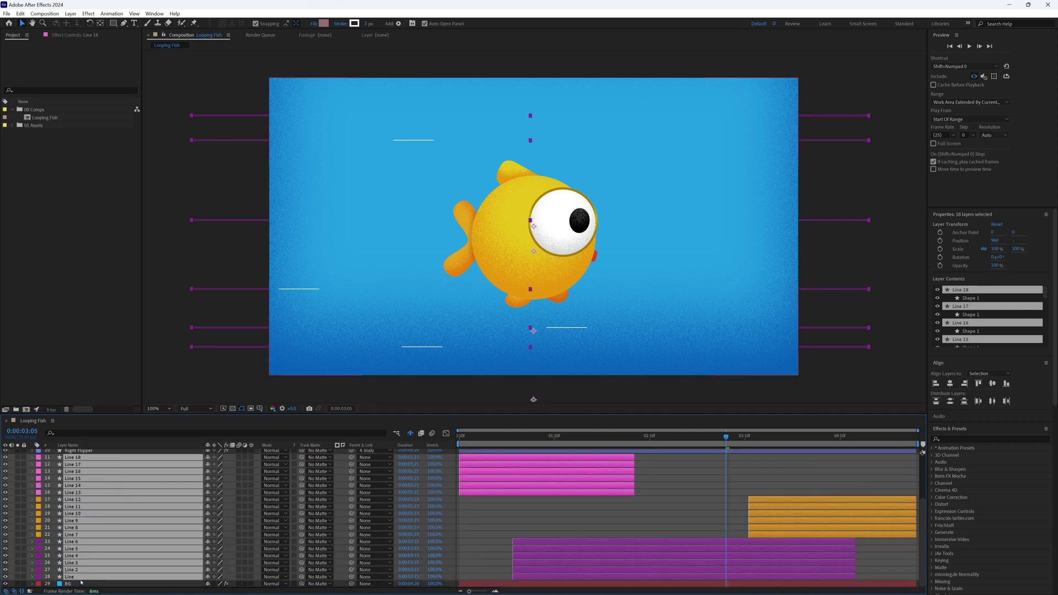
{"action": "left_click", "coordinate": [704, 494]}
{"action": "scroll", "coordinate": [704, 496], "scroll_direction": "up", "scroll_amount": 3}
{"action": "key", "text": "space"}
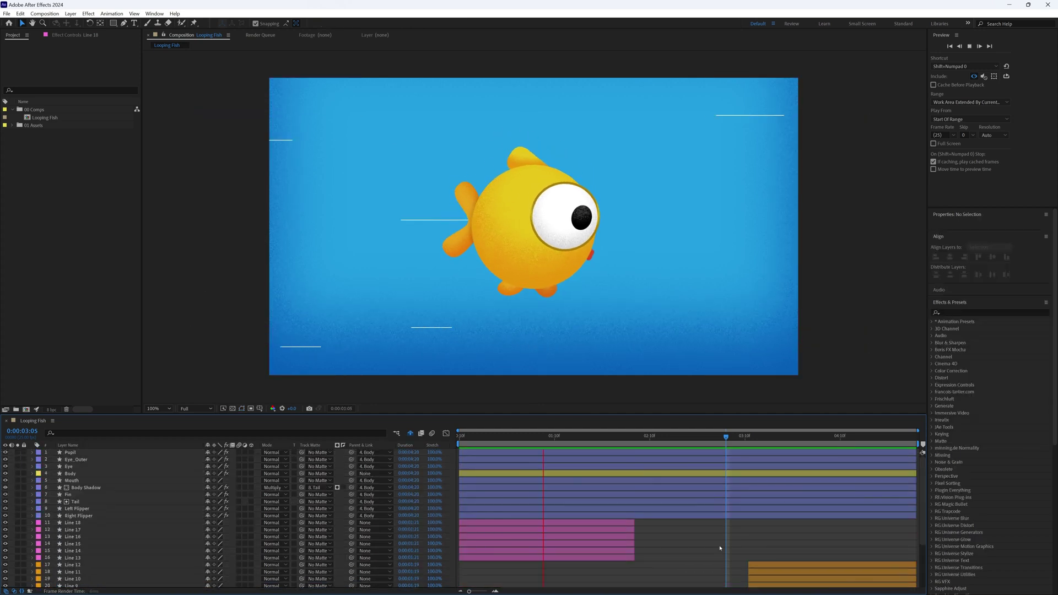